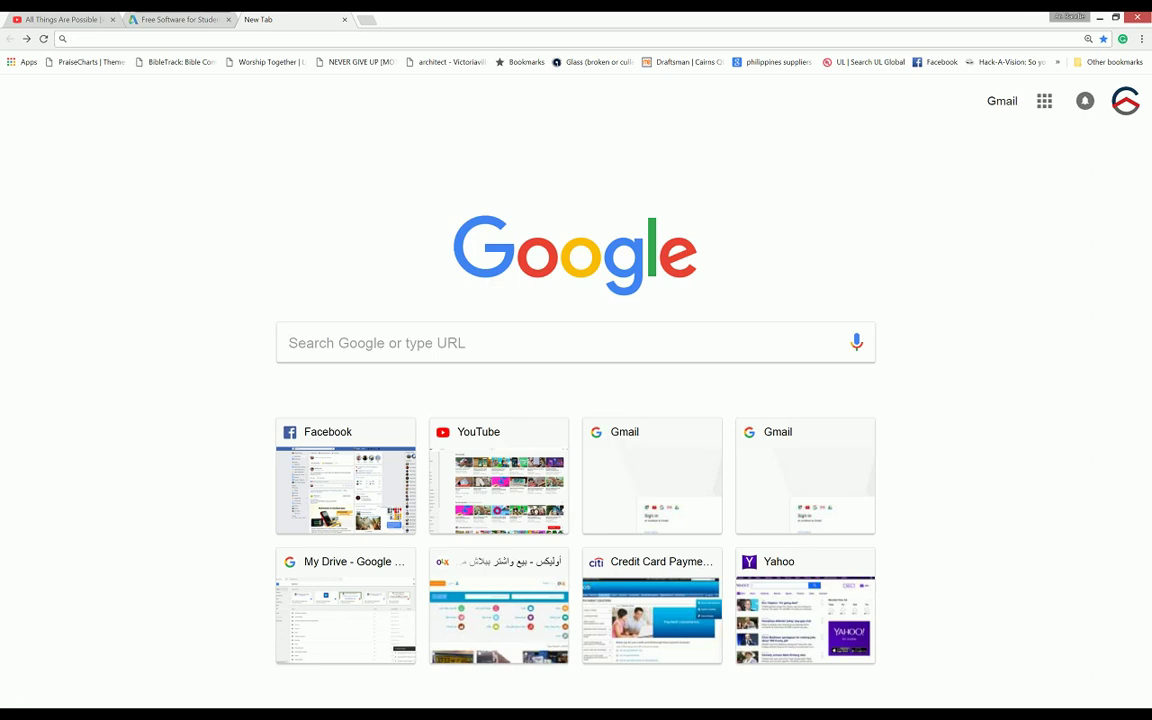
Step: Enter 'aut' in Chrome's address bar so it autocompletes to autodesk.com
{"action": "left_click", "coordinate": [490, 357]}
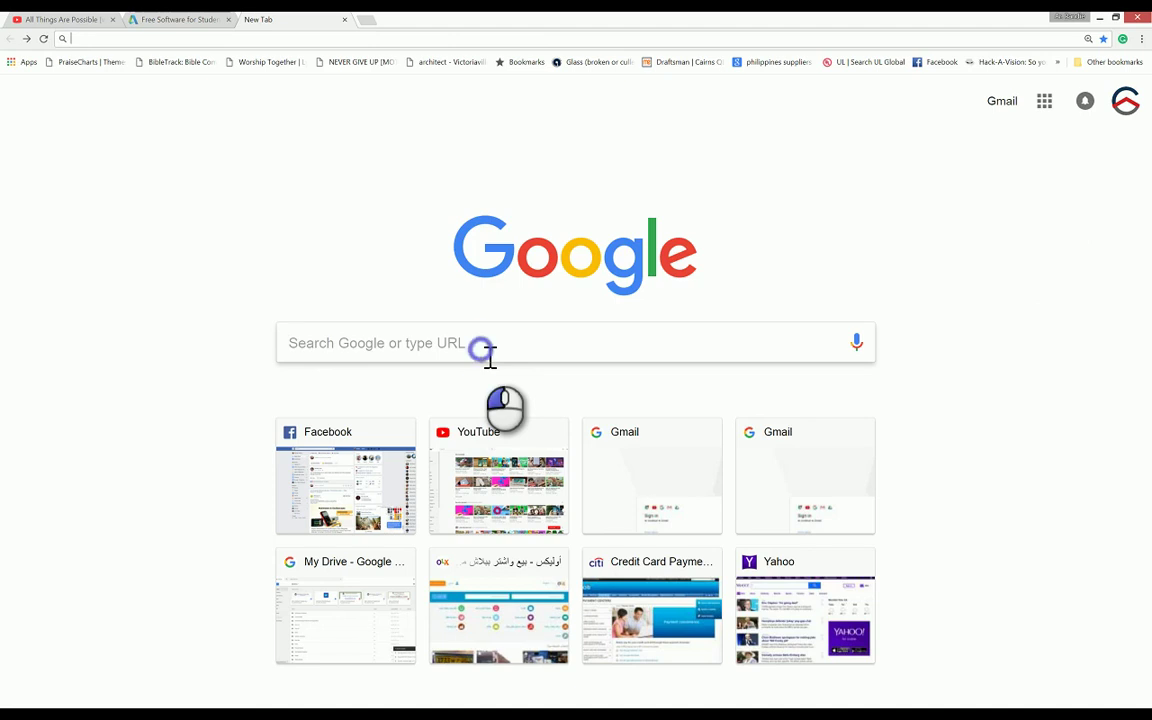
{"action": "left_click", "coordinate": [490, 357]}
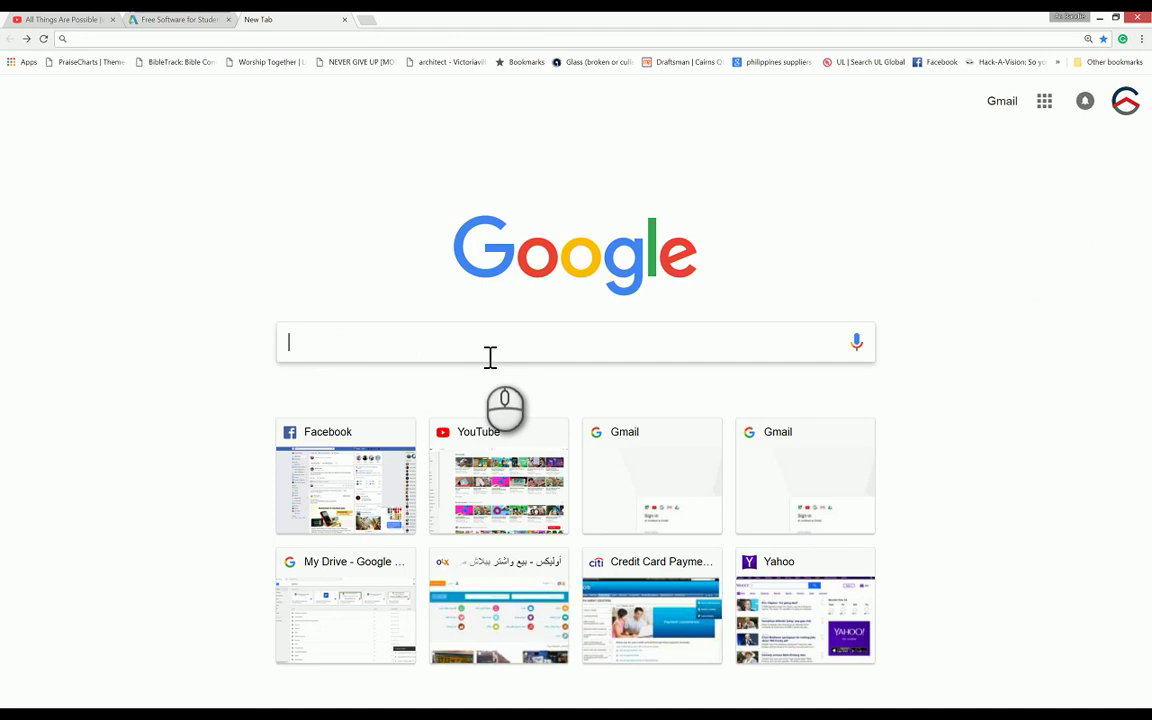
{"action": "type", "text": "aut"}
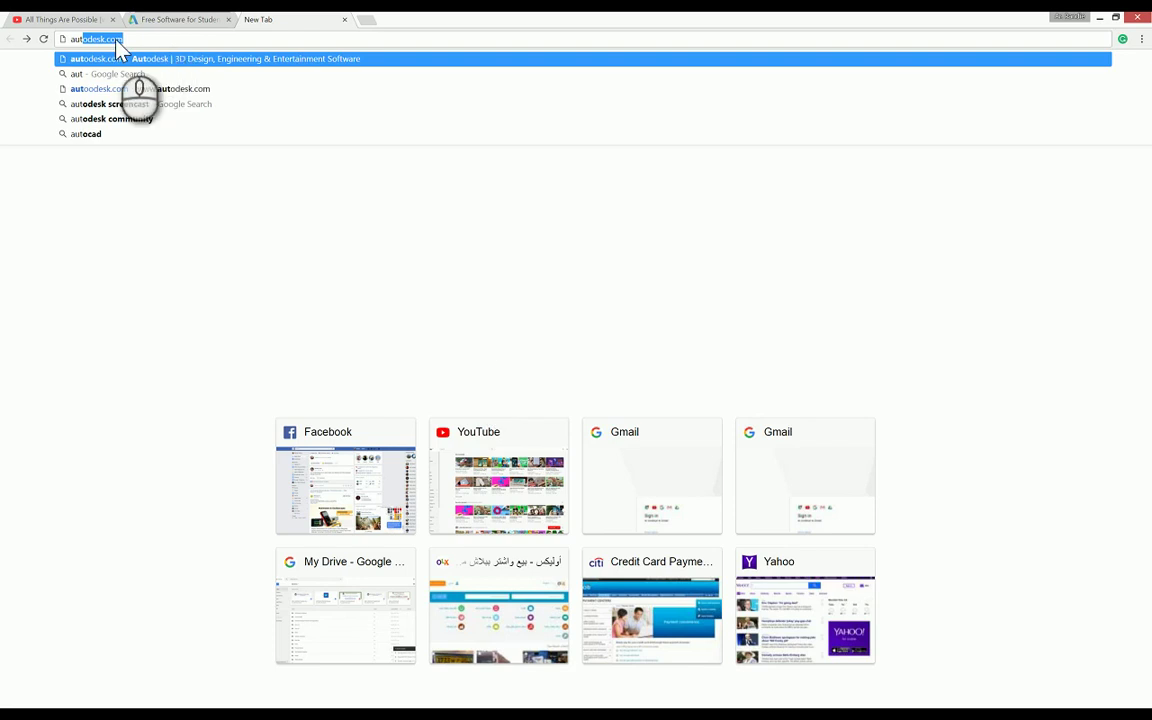
Step: Open autodesk.com and start a site search for 'revit student version'
{"action": "left_click", "coordinate": [243, 88]}
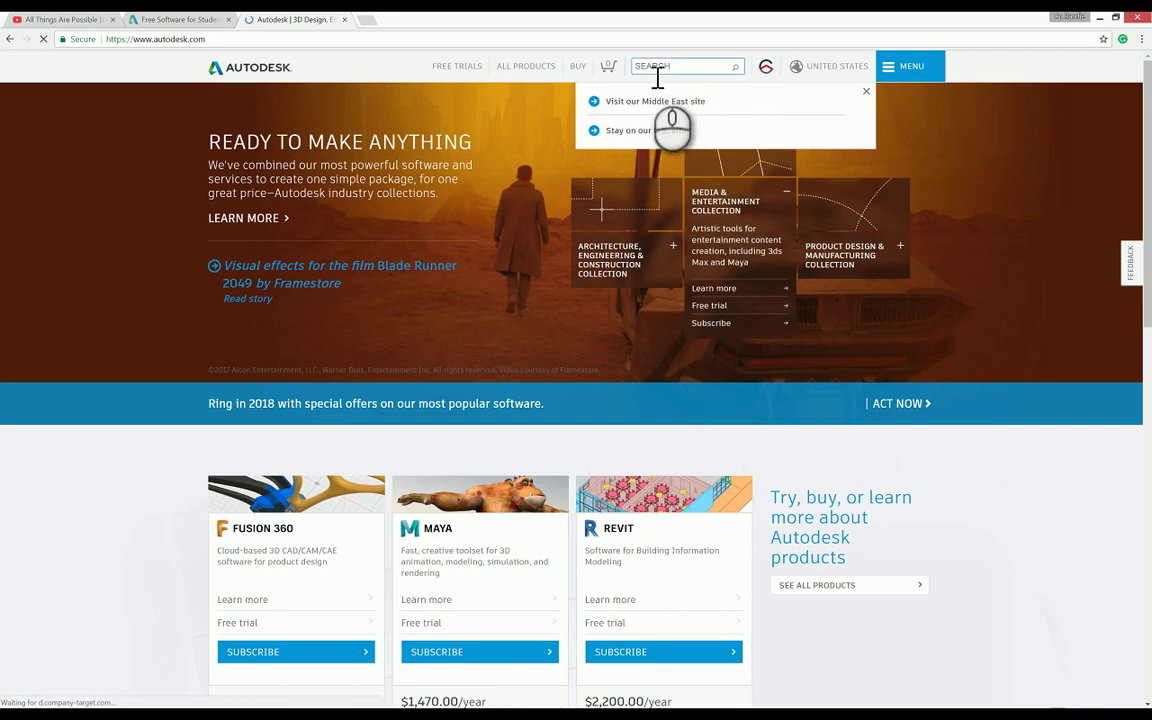
{"action": "left_click", "coordinate": [706, 67]}
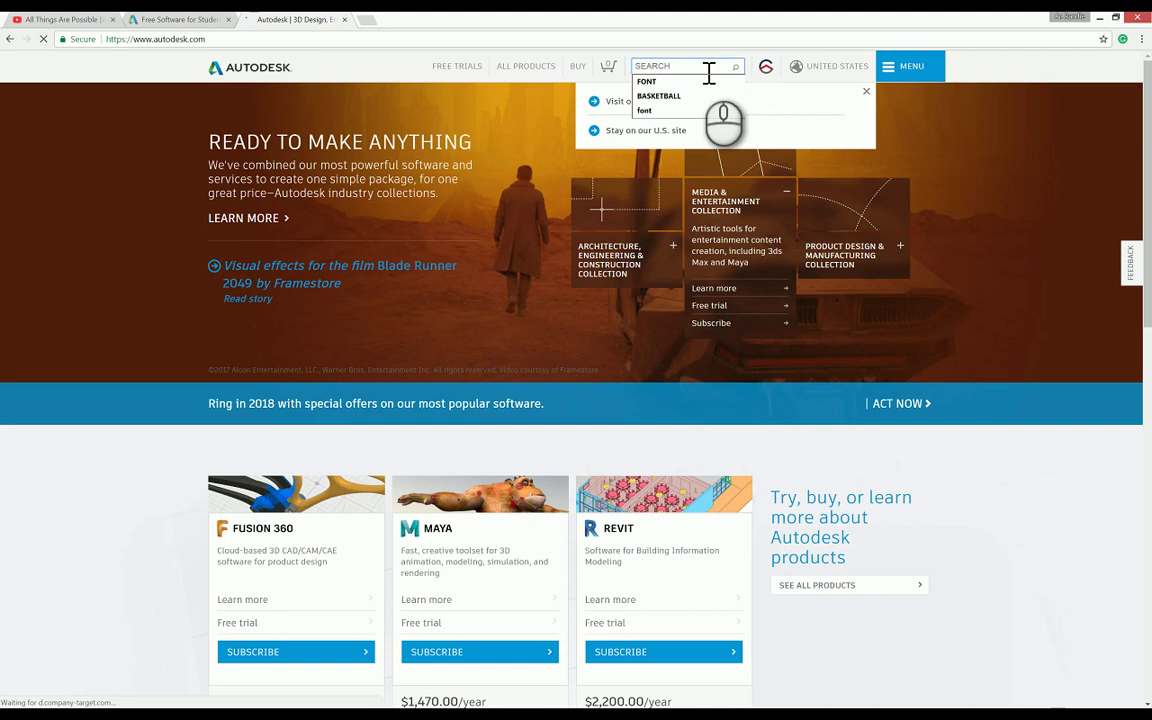
{"action": "type", "text": "revit student version"}
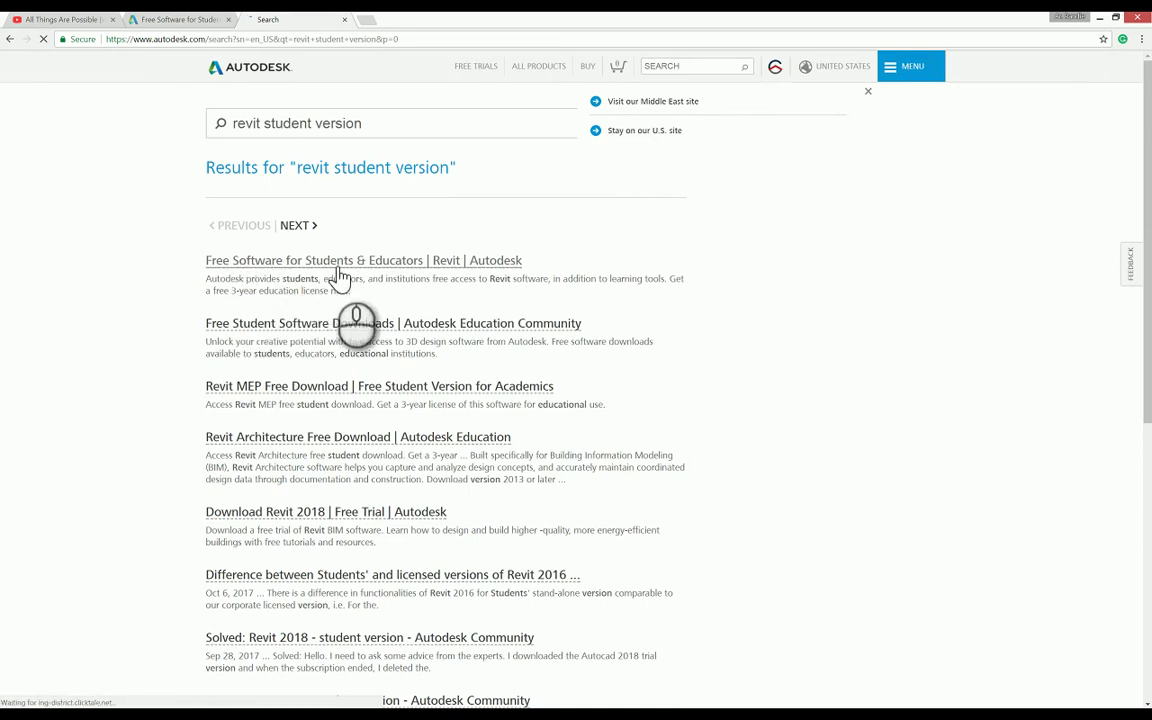
Step: Open the 'Free Software for Students & Educators | Revit' result and the account sign-up link options
{"action": "left_click", "coordinate": [397, 266]}
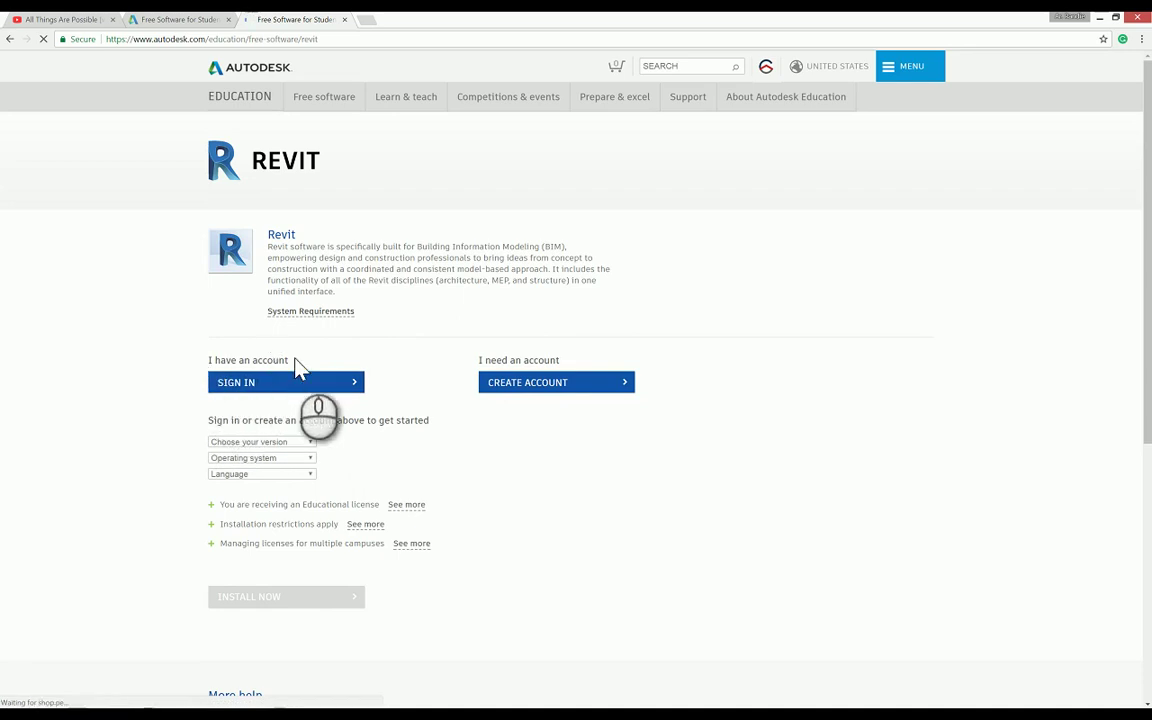
{"action": "left_click", "coordinate": [510, 388]}
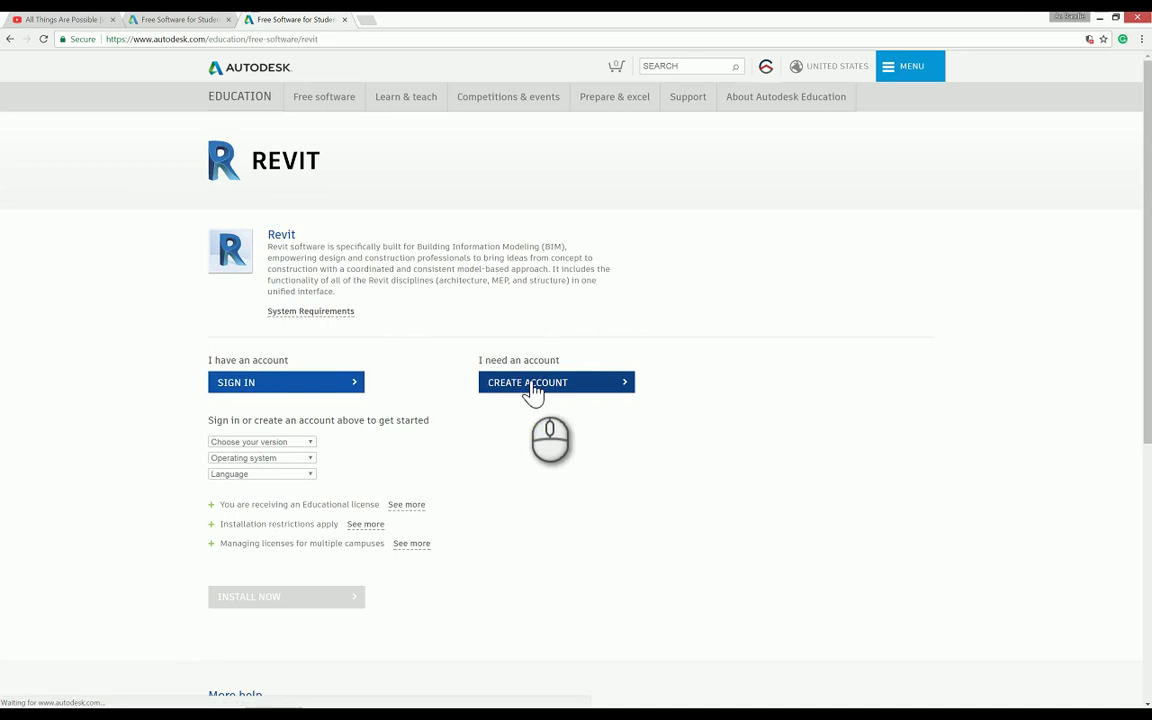
{"action": "right_click", "coordinate": [528, 390]}
{"action": "left_click", "coordinate": [550, 391]}
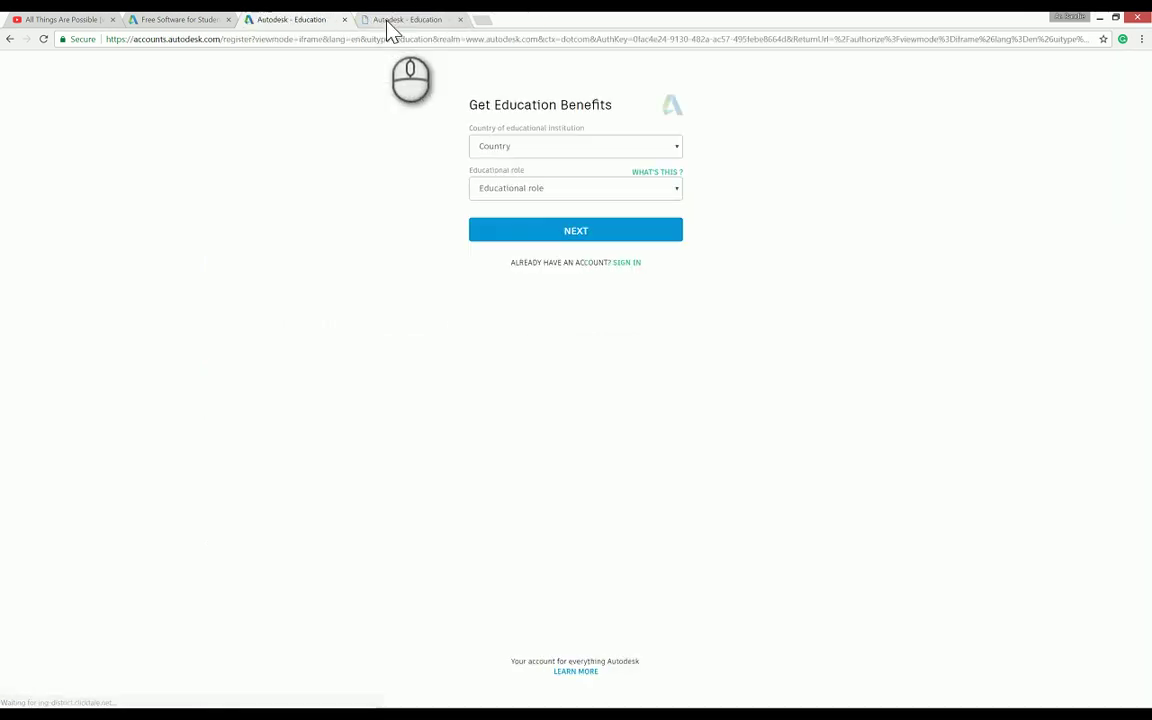
{"action": "left_click", "coordinate": [10, 39]}
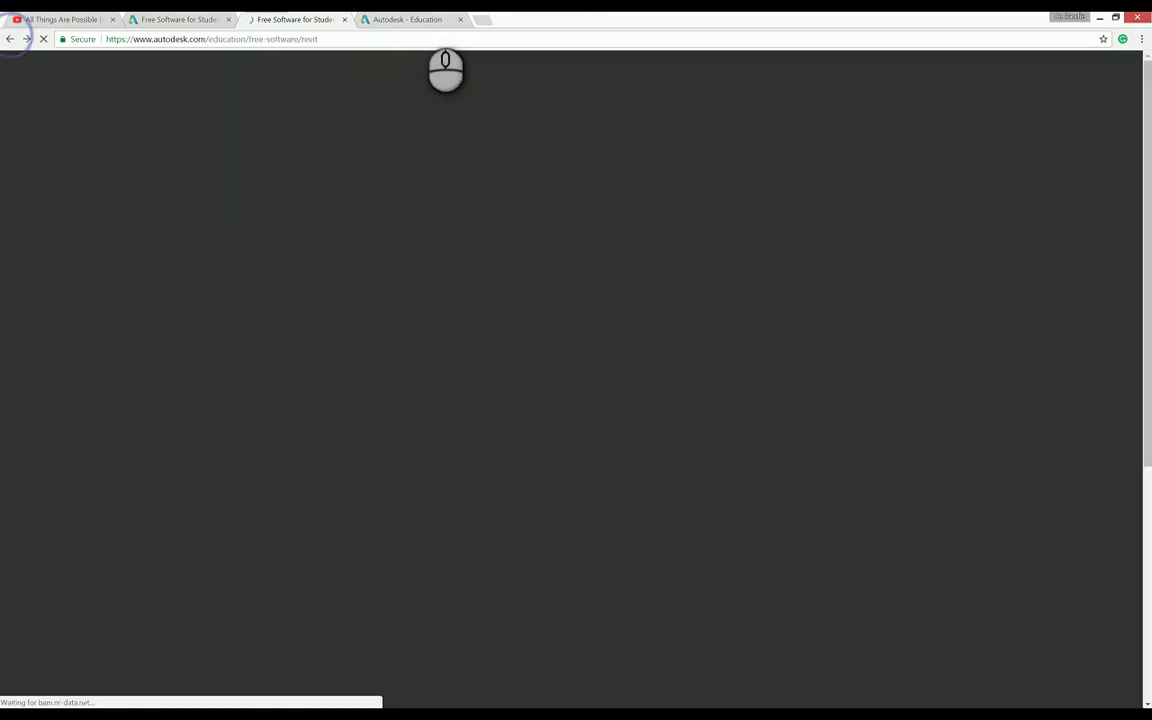
{"action": "left_click", "coordinate": [418, 22]}
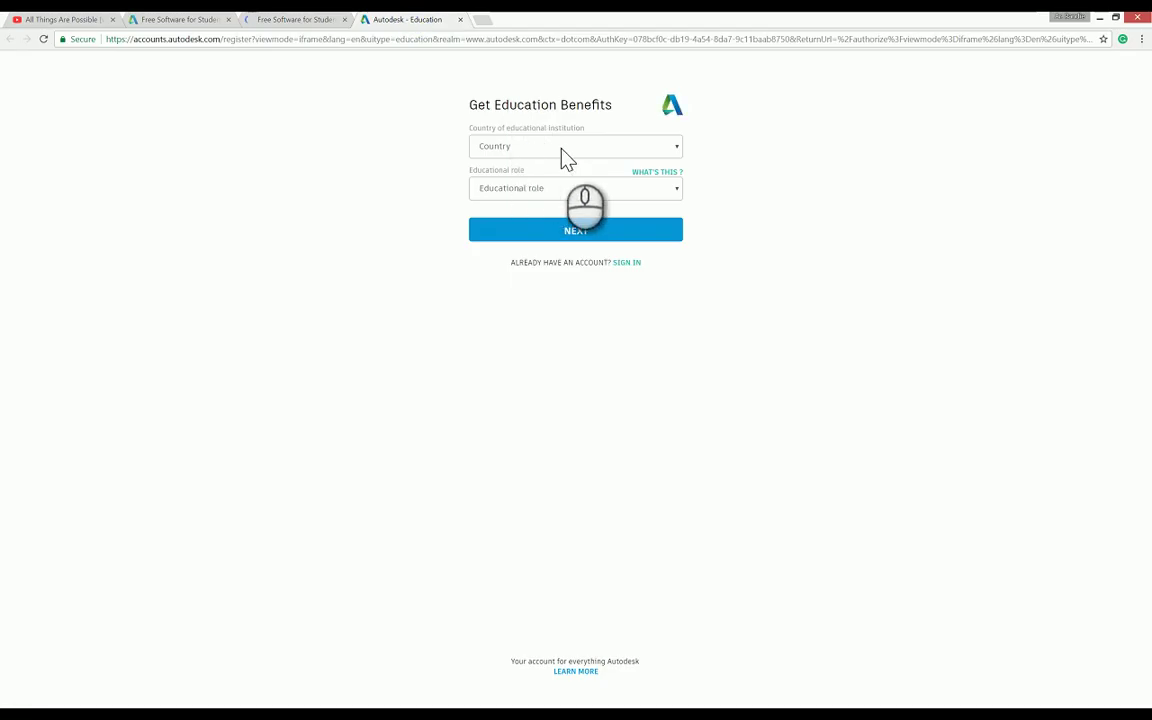
{"action": "left_click", "coordinate": [563, 154]}
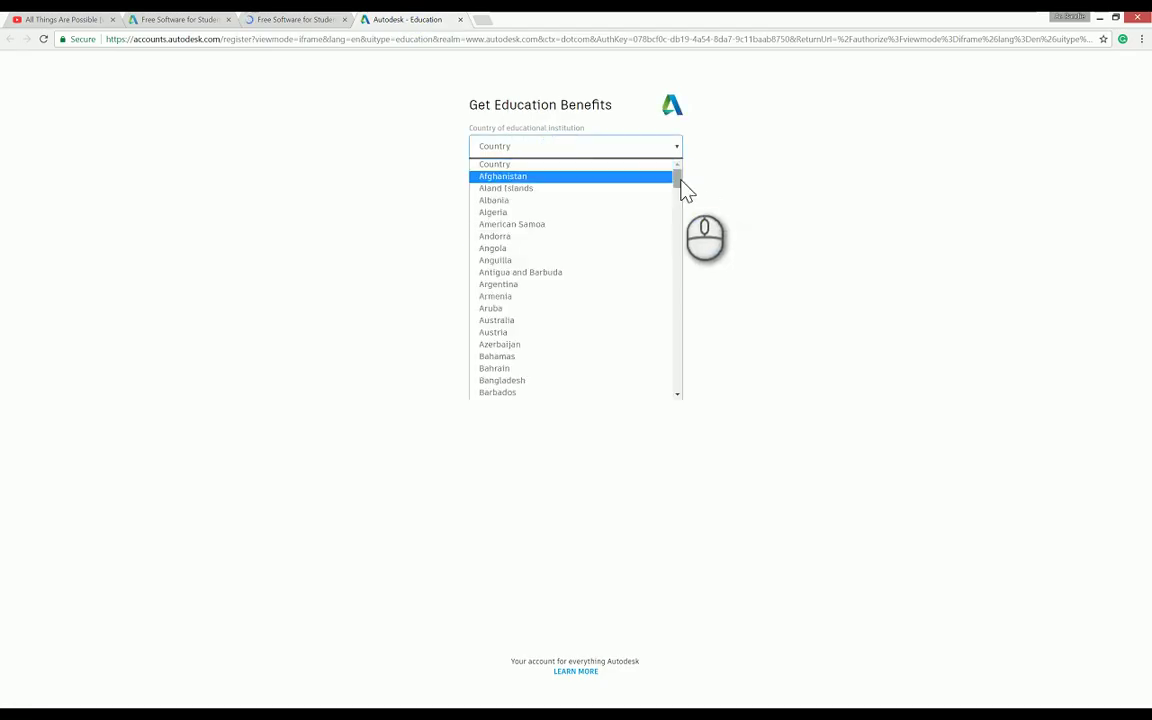
{"action": "left_click_drag", "start_coordinate": [681, 178], "coordinate": [658, 330]}
{"action": "left_click", "coordinate": [550, 228]}
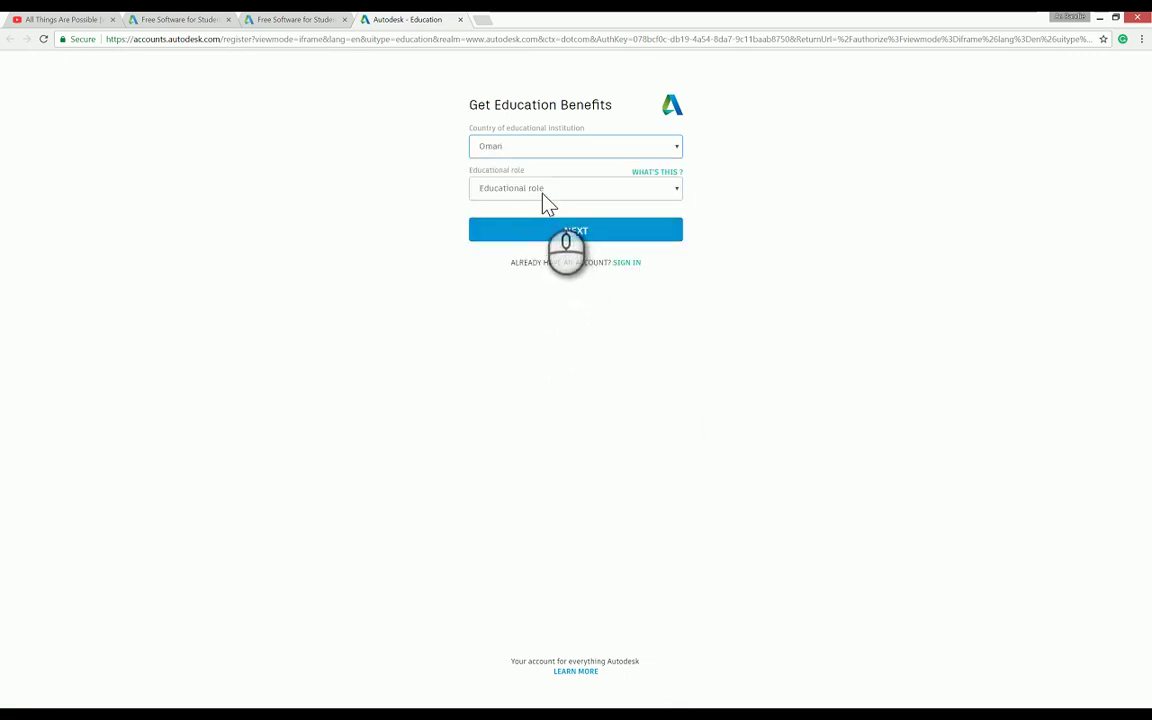
{"action": "left_click", "coordinate": [545, 190]}
{"action": "left_click", "coordinate": [530, 219]}
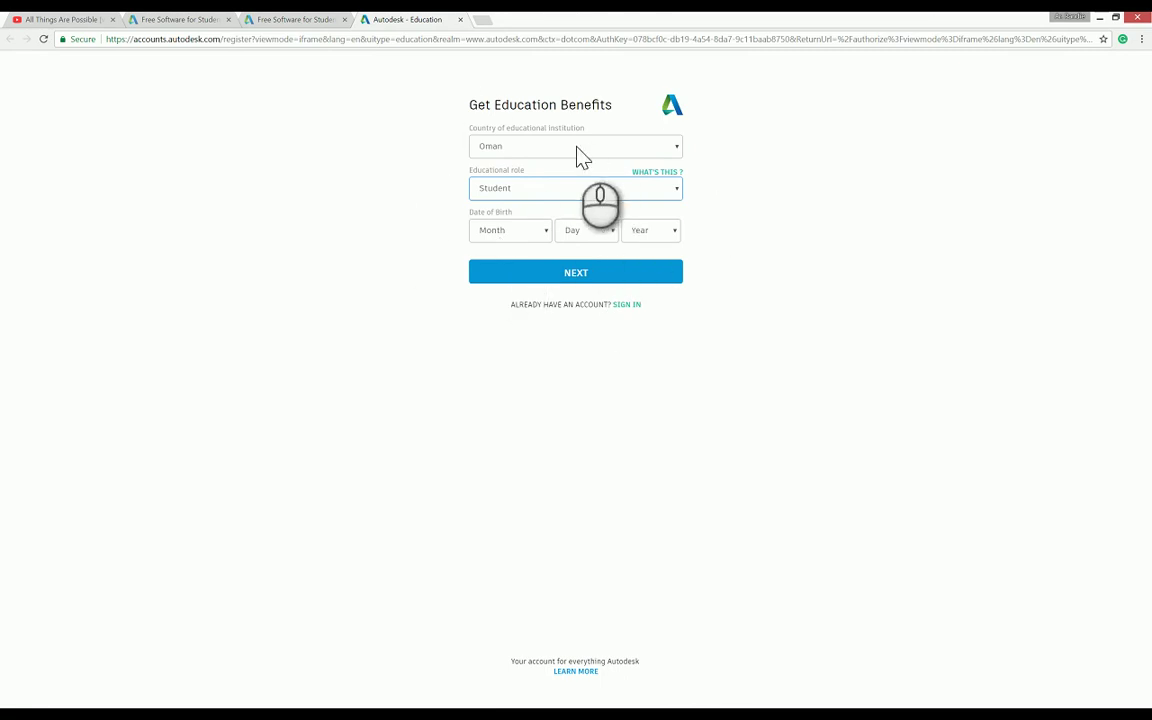
{"action": "left_click", "coordinate": [460, 20]}
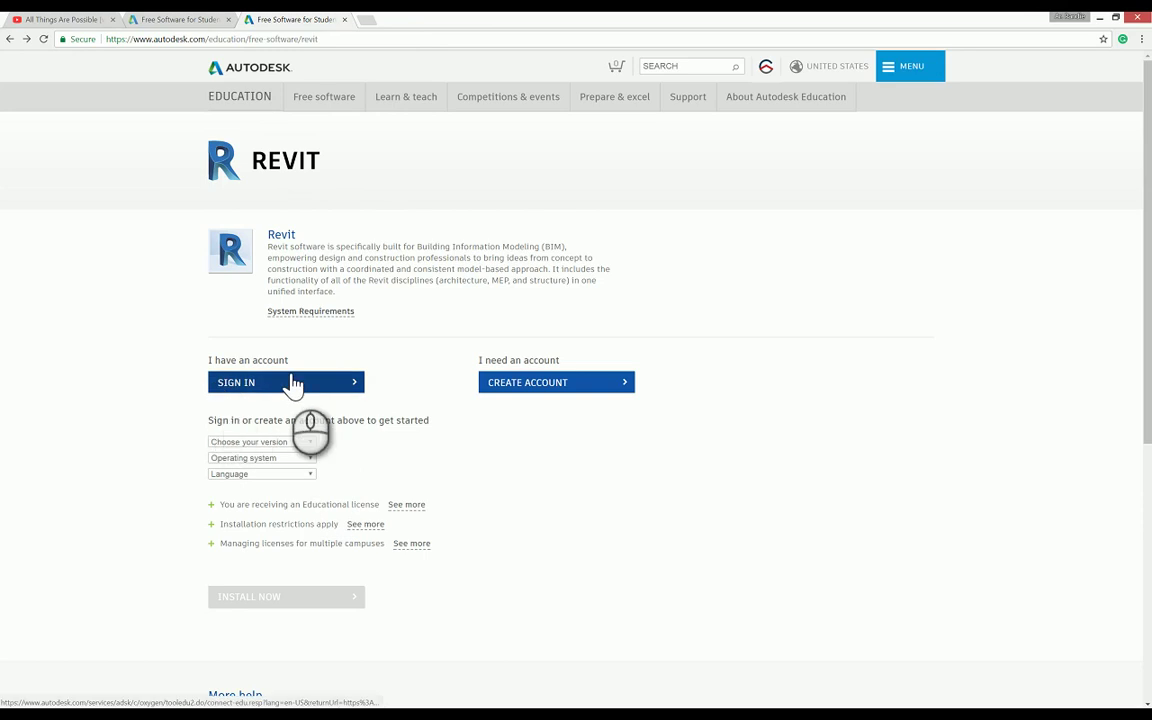
Step: Sign in to Autodesk Account with the saved account e-mail, then enter the account password
{"action": "left_click", "coordinate": [349, 384]}
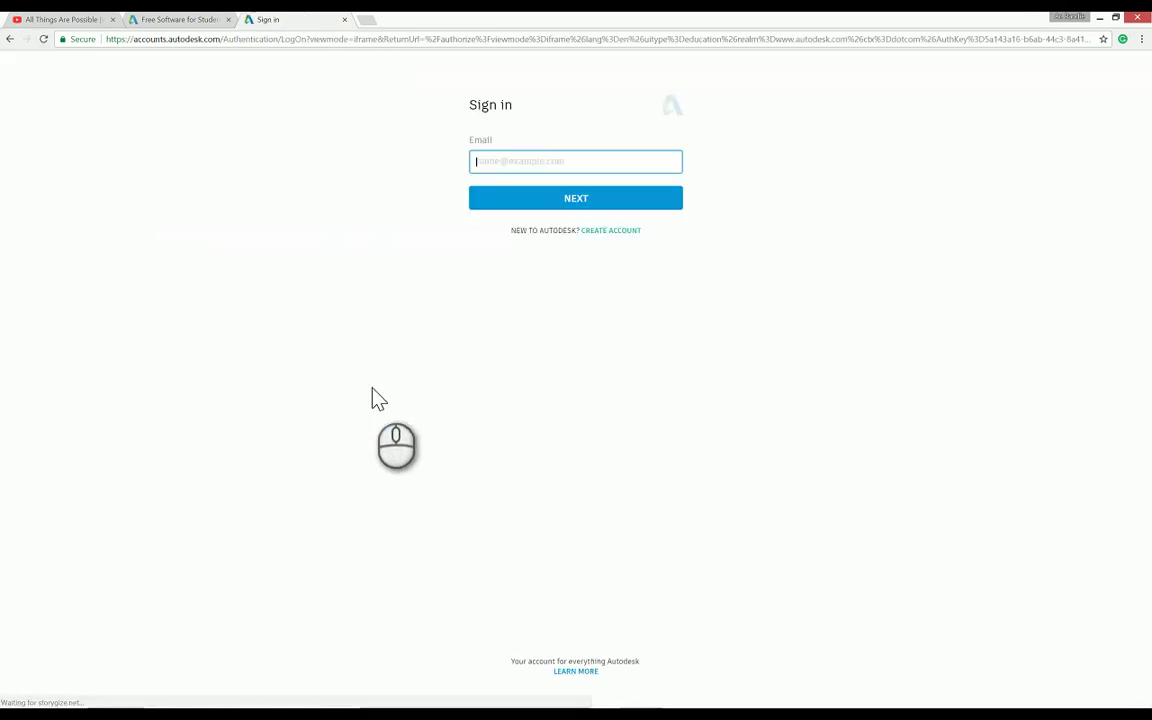
{"action": "left_click", "coordinate": [535, 170]}
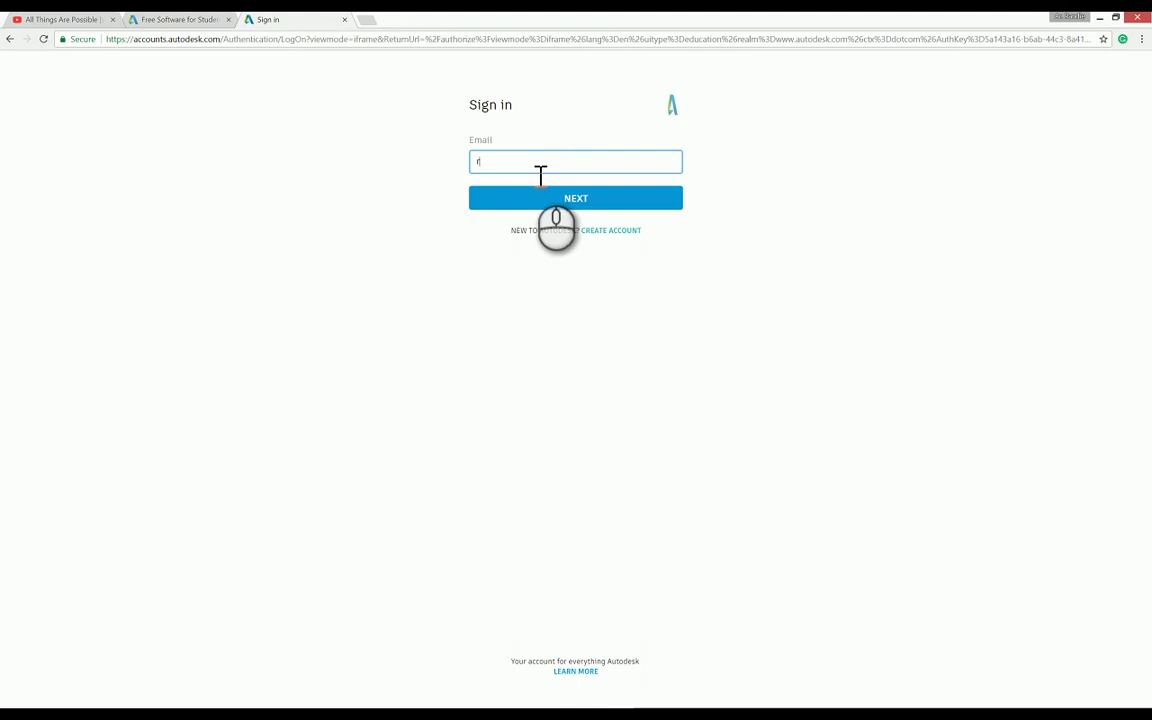
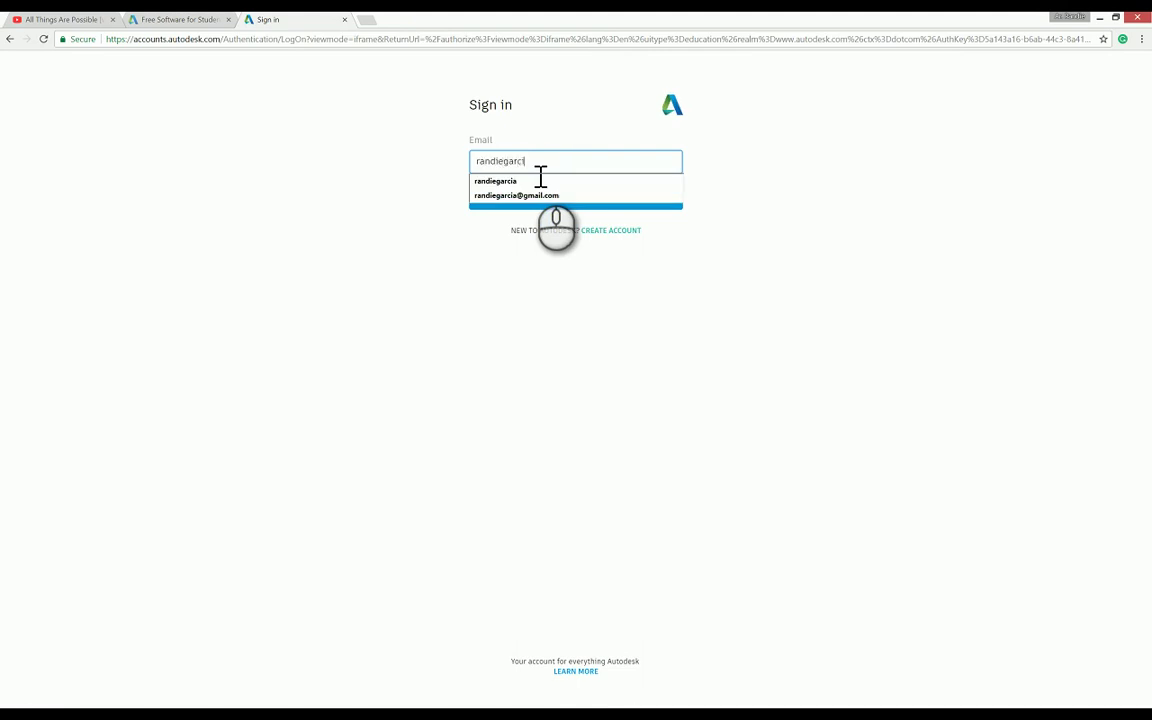
{"action": "left_click", "coordinate": [525, 195]}
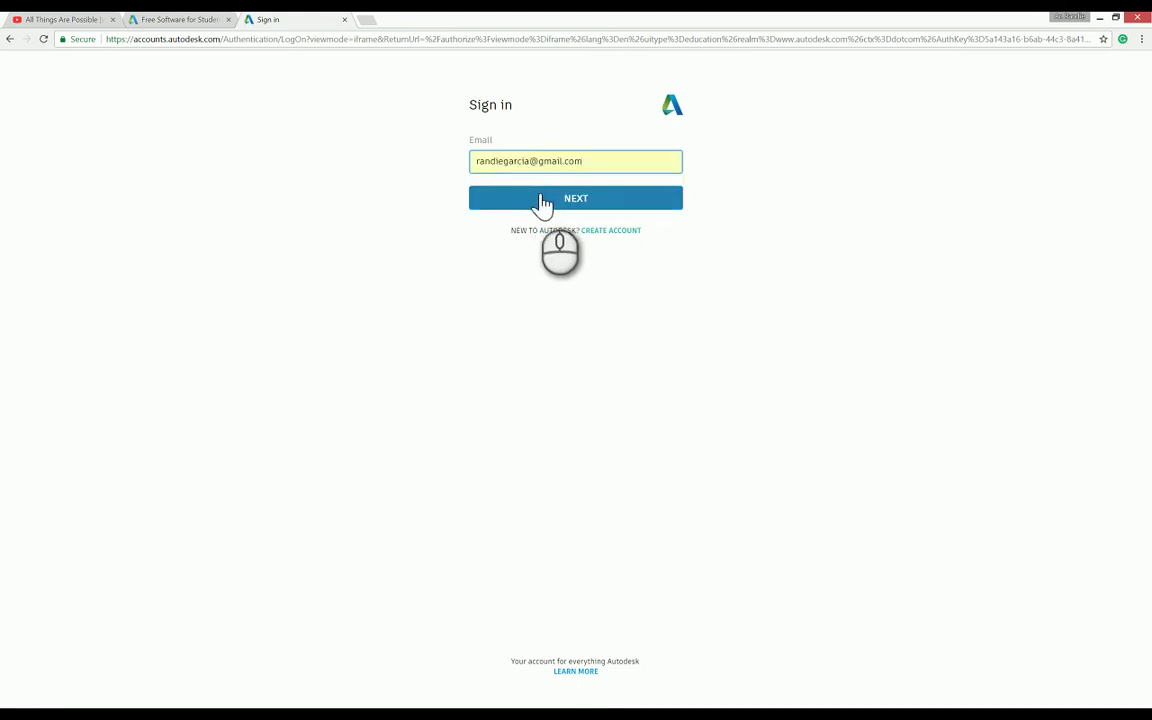
{"action": "left_click", "coordinate": [540, 200]}
{"action": "left_click", "coordinate": [561, 207]}
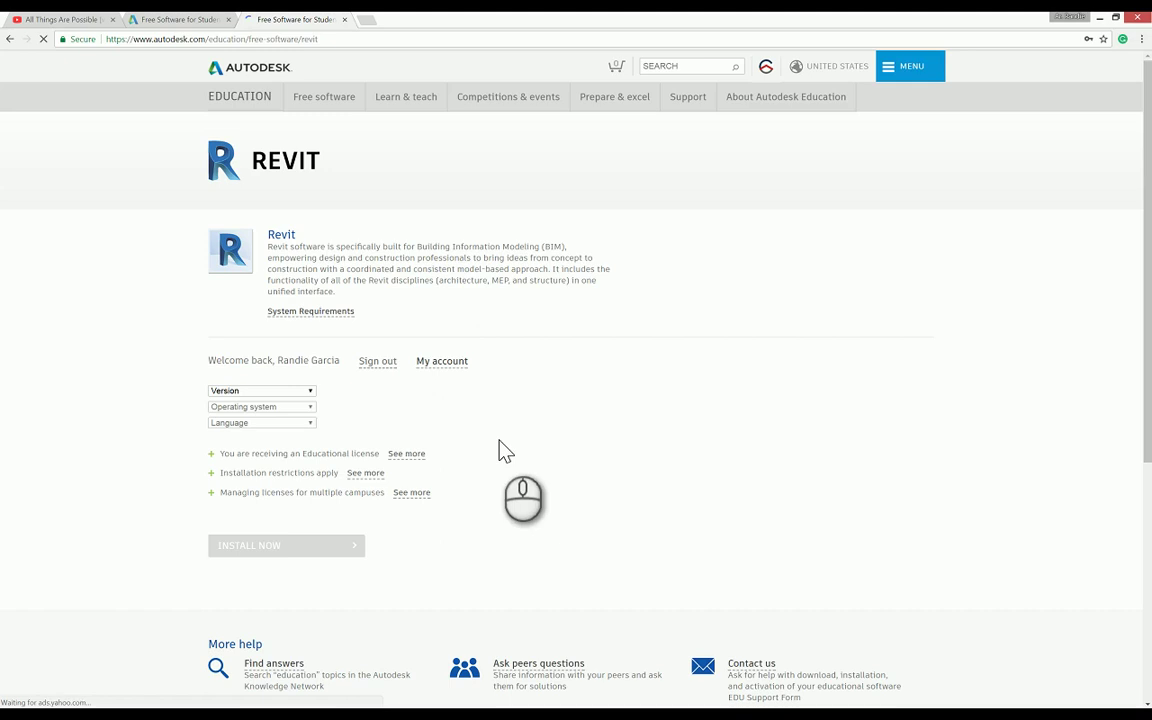
Step: Choose Revit 2017, Windows 64-bit and English to reveal the license details and 10.81 GB download
{"action": "left_click", "coordinate": [310, 393]}
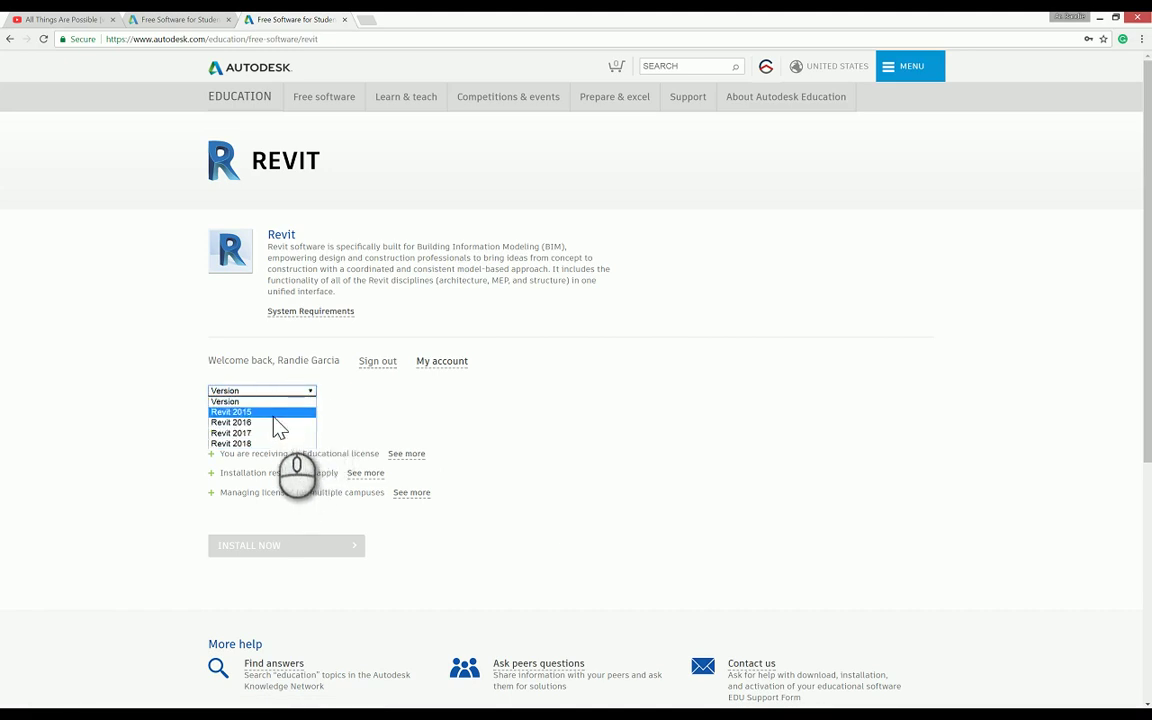
{"action": "left_click", "coordinate": [265, 443]}
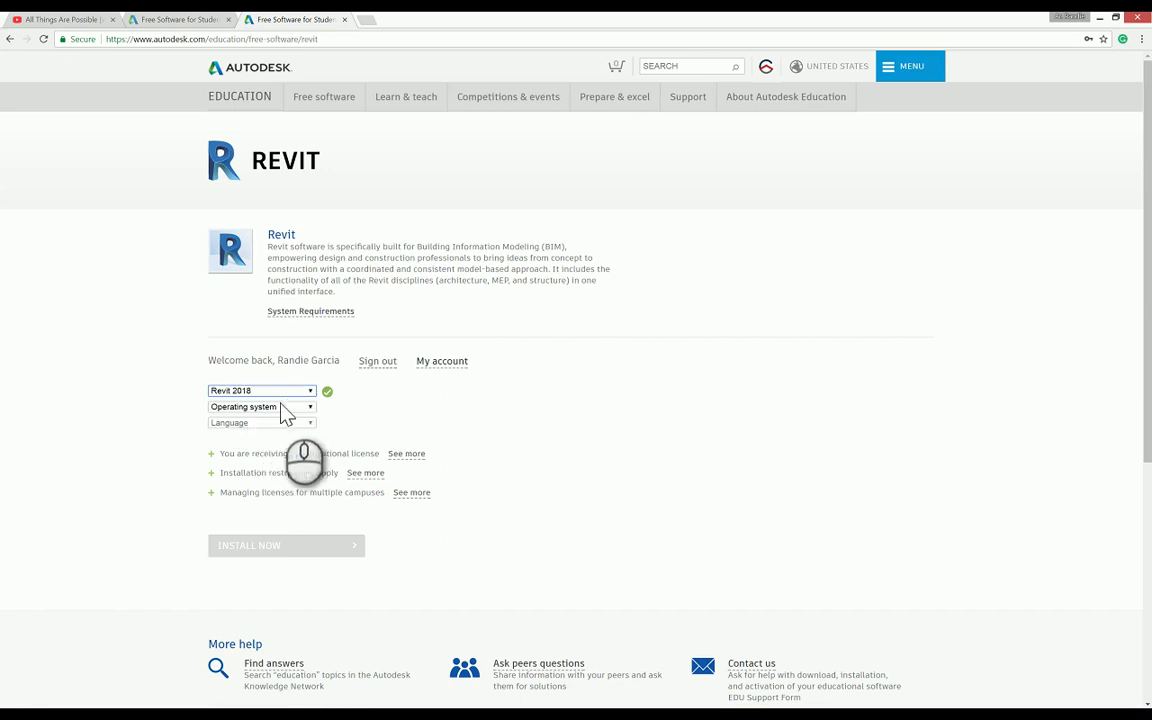
{"action": "left_click", "coordinate": [292, 391]}
{"action": "left_click", "coordinate": [270, 432]}
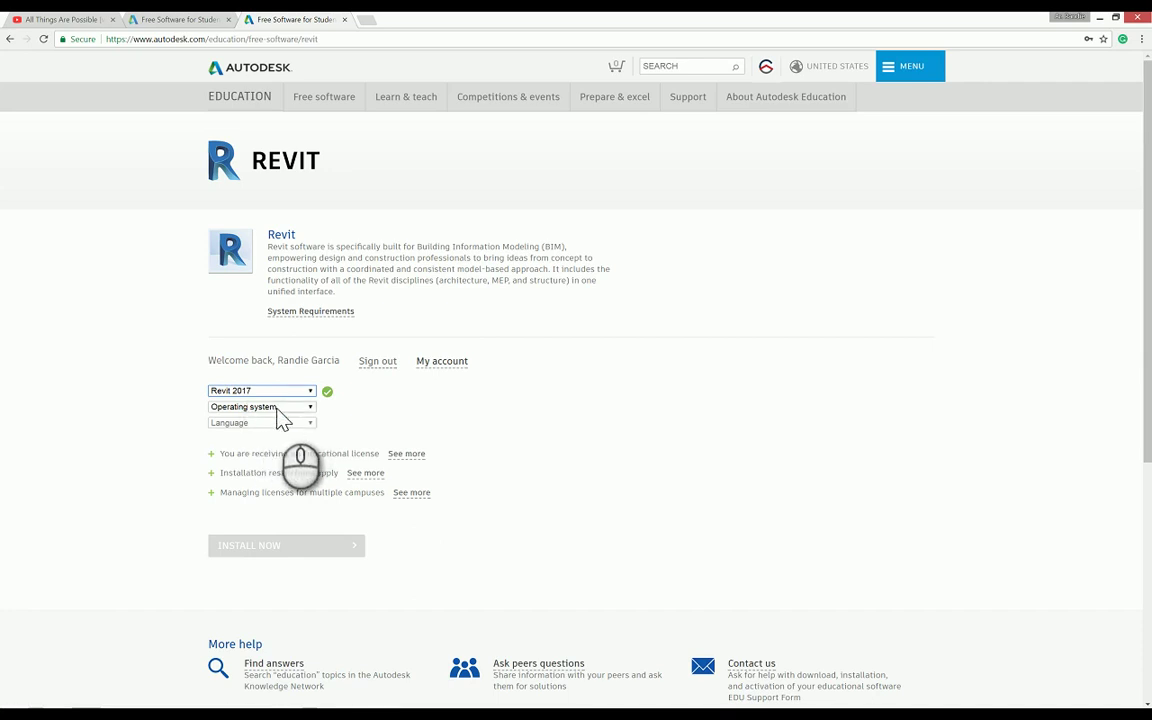
{"action": "left_click", "coordinate": [284, 407]}
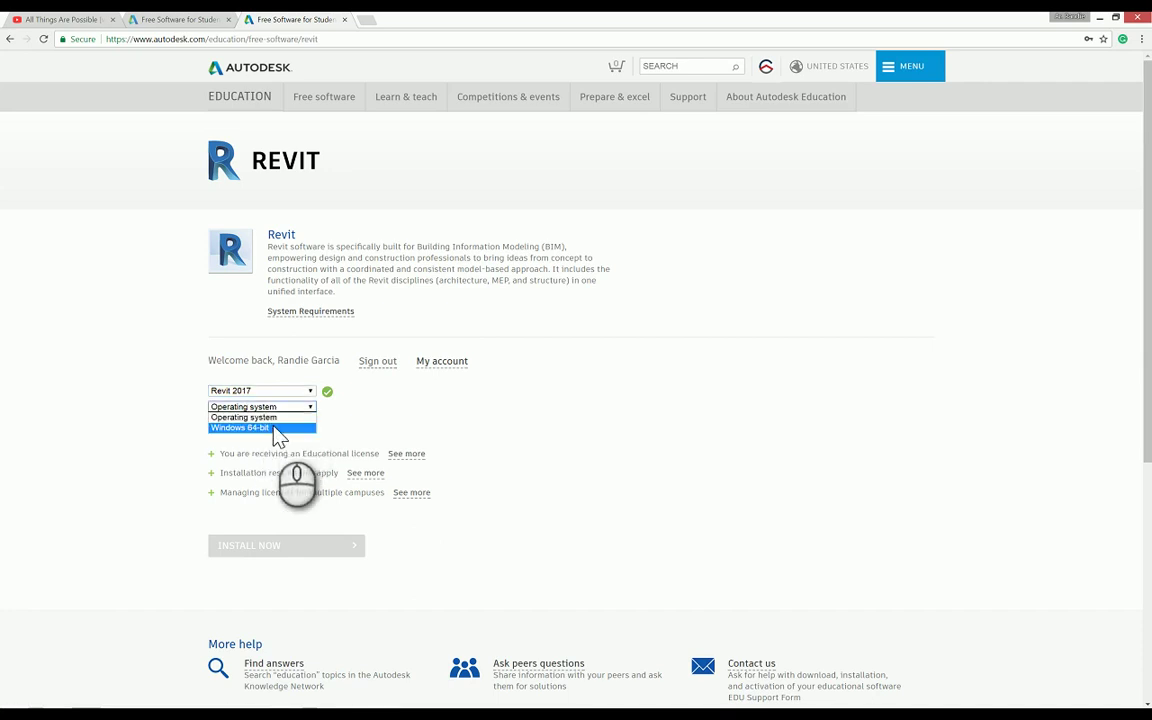
{"action": "left_click", "coordinate": [274, 428]}
{"action": "left_click", "coordinate": [257, 424]}
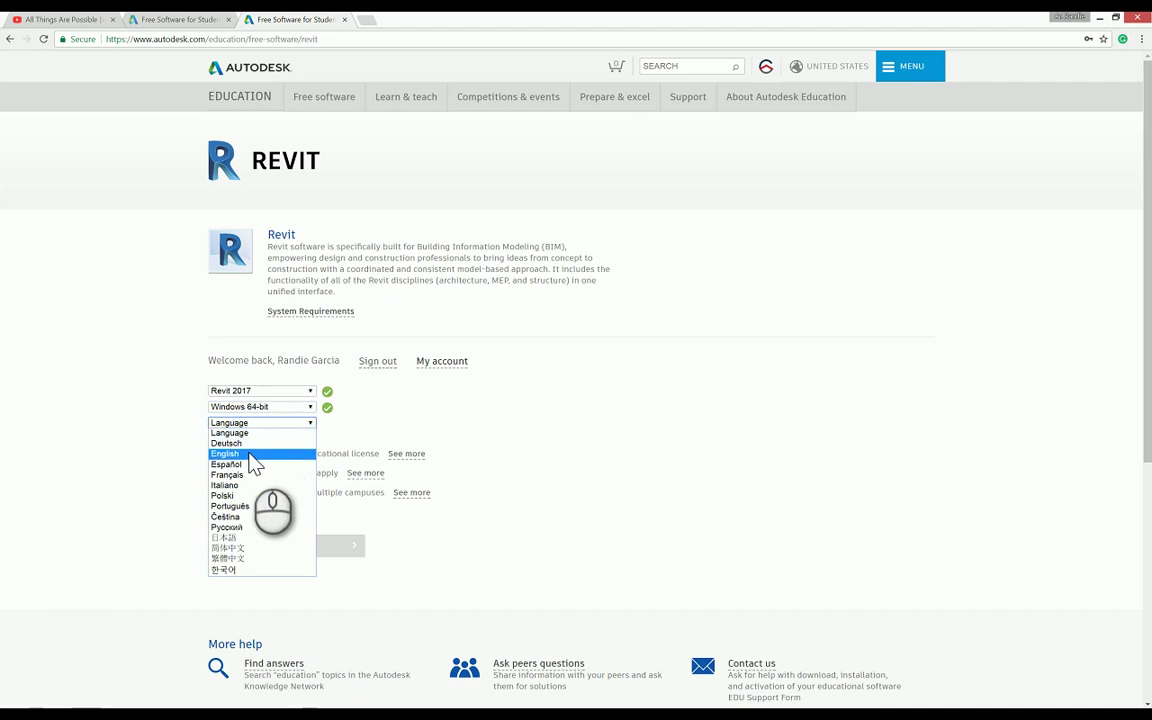
{"action": "left_click", "coordinate": [249, 454]}
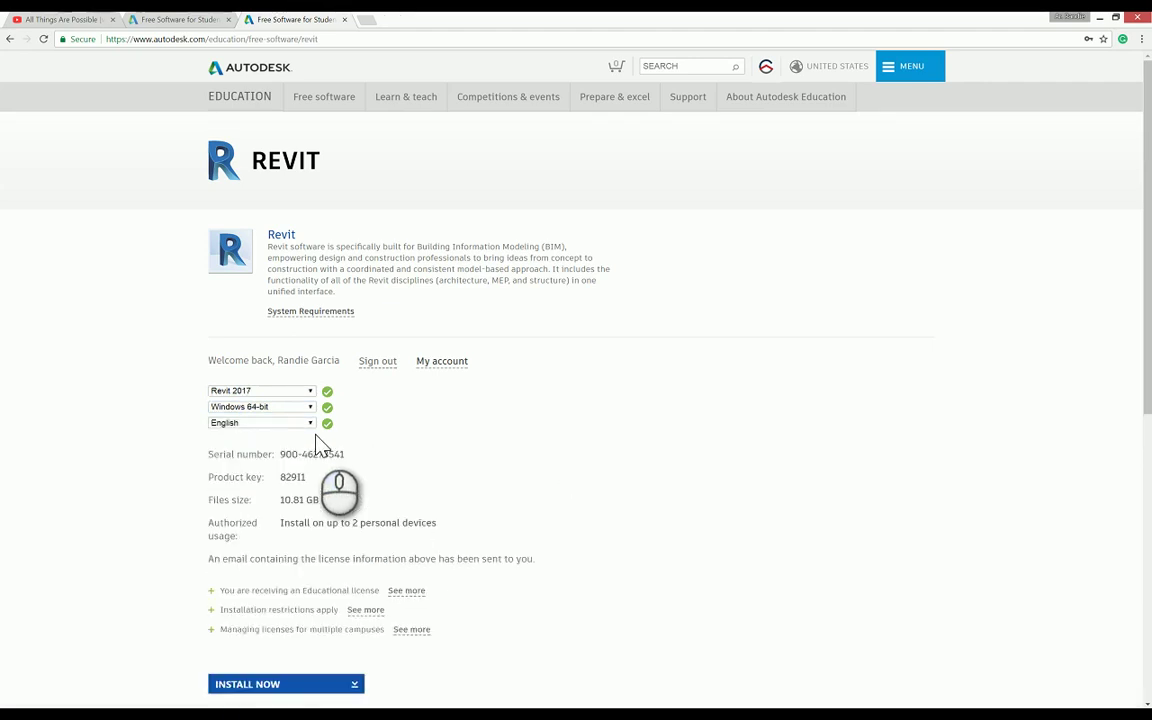
Step: Select the start of the serial number and the authorized usage text in the license details
{"action": "scroll", "coordinate": [452, 410], "scroll_direction": "down", "scroll_amount": 1}
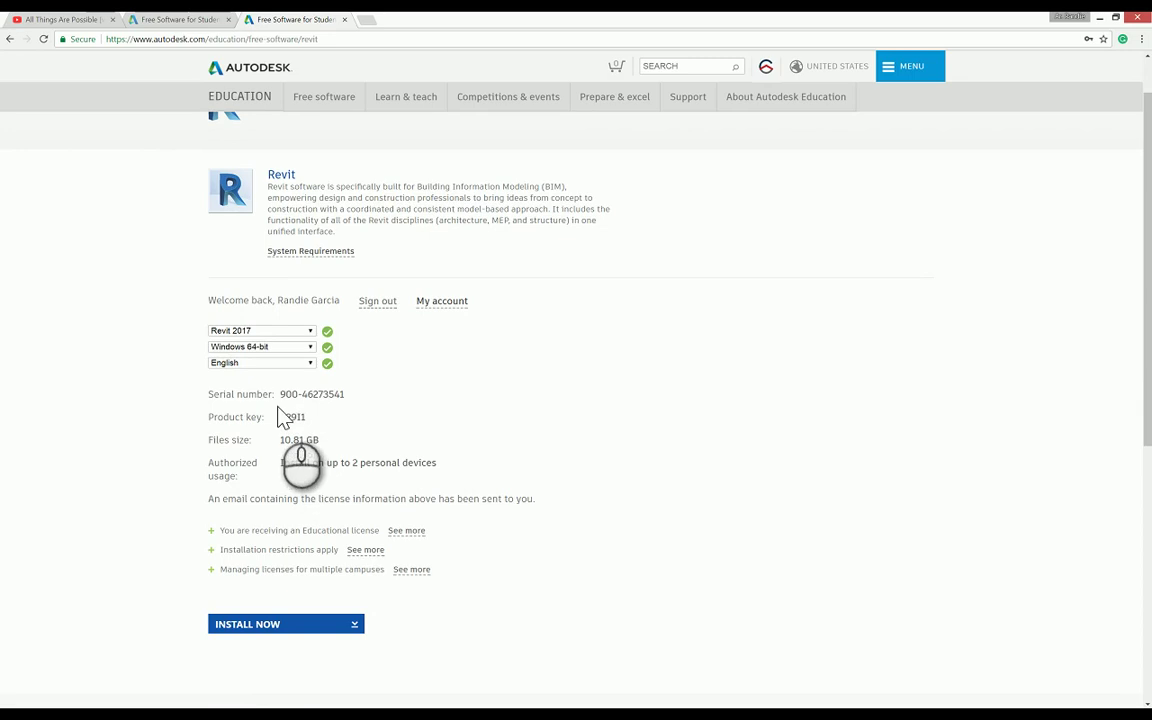
{"action": "left_click_drag", "start_coordinate": [278, 396], "coordinate": [314, 396]}
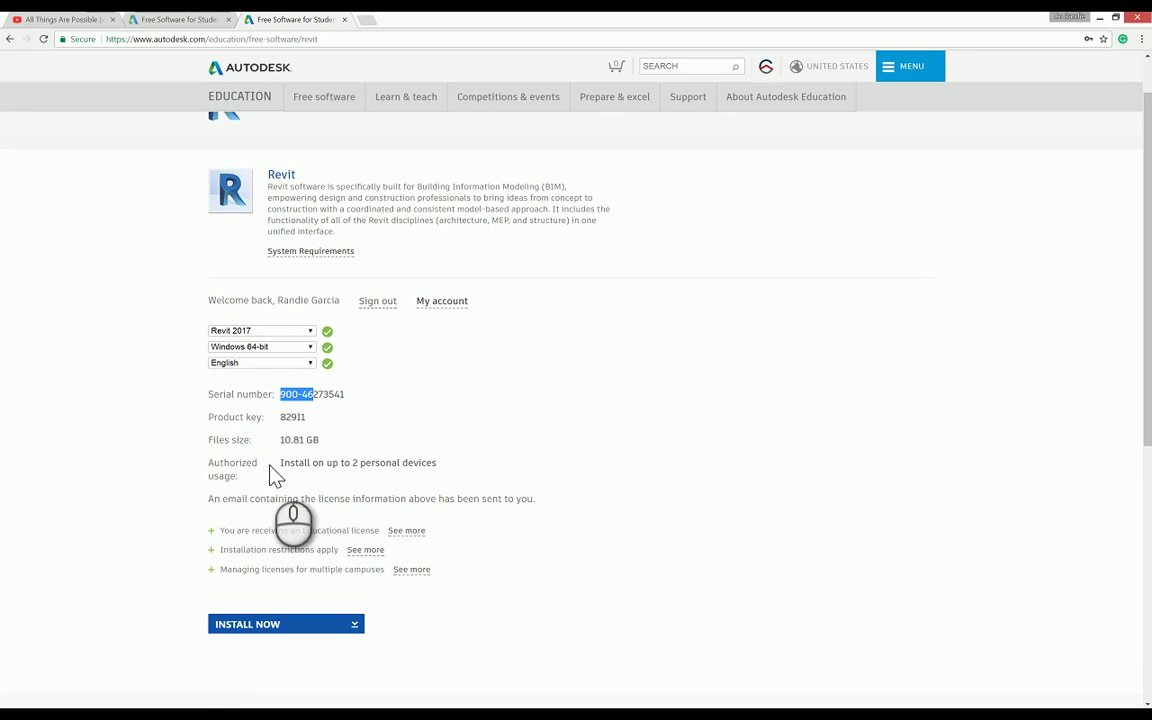
{"action": "mouse_move", "coordinate": [281, 462]}
{"action": "left_mouse_down"}
{"action": "mouse_move", "coordinate": [445, 476]}
{"action": "mouse_move", "coordinate": [284, 468]}
{"action": "left_mouse_up"}
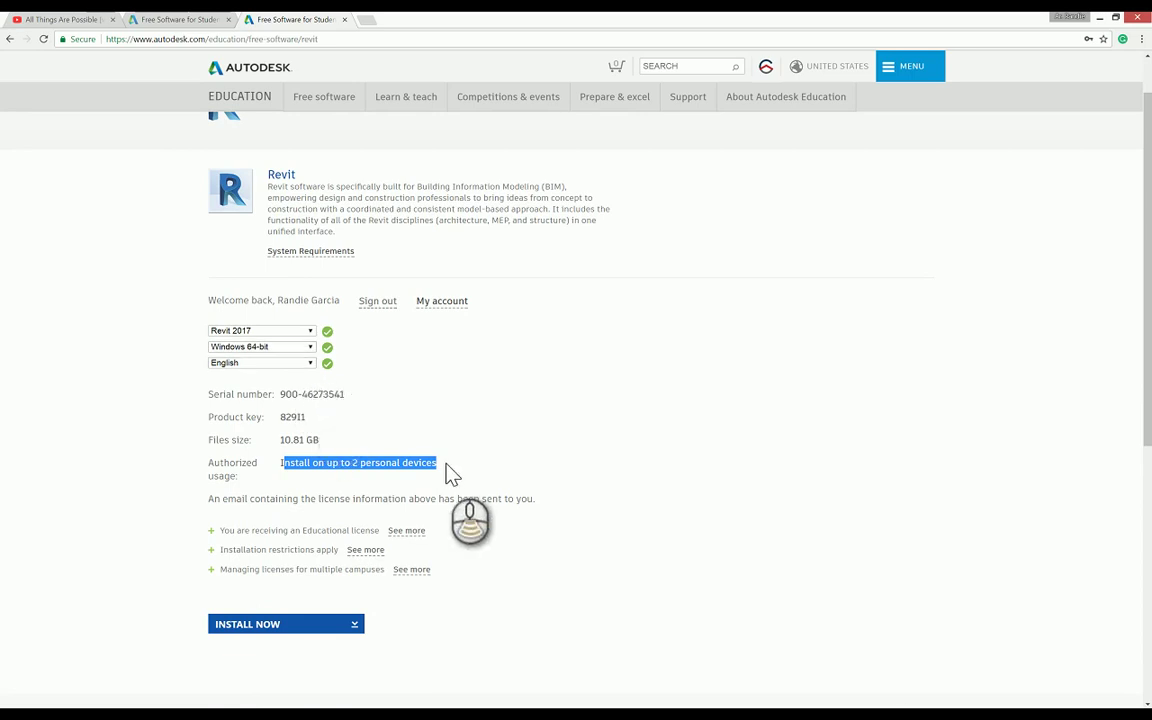
Step: Expand the educational license explanation and open Revit System Requirements in a new tab
{"action": "scroll", "coordinate": [350, 550], "scroll_direction": "down", "scroll_amount": 1}
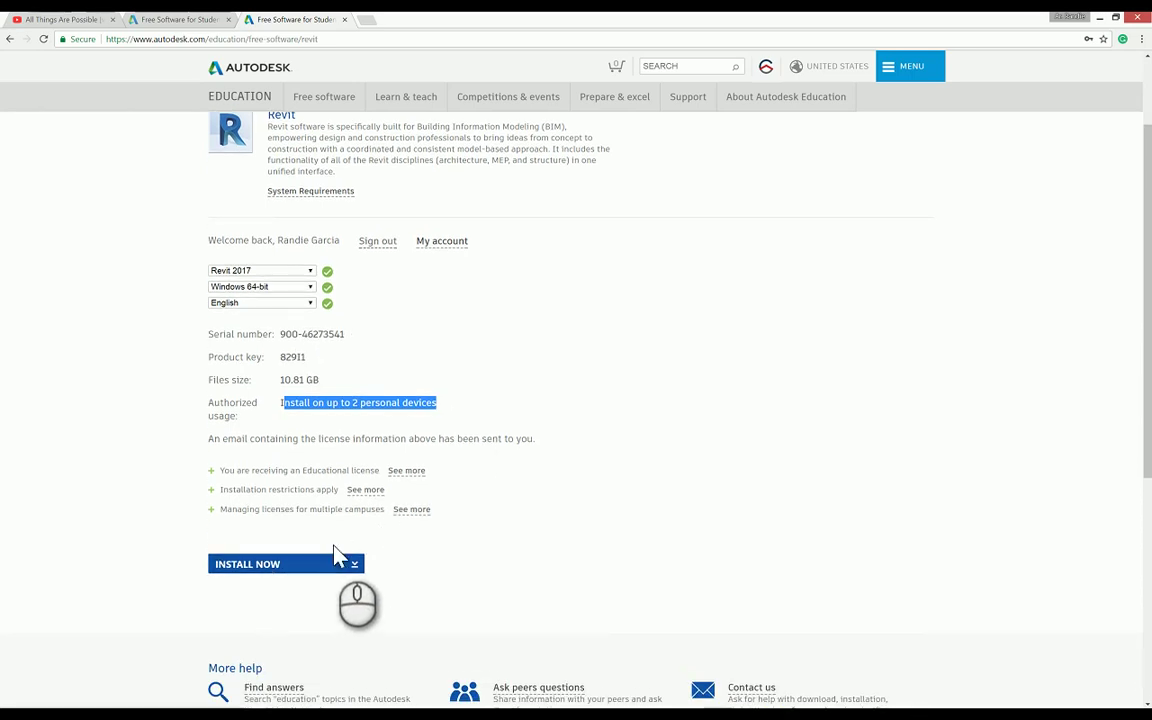
{"action": "left_click", "coordinate": [323, 566]}
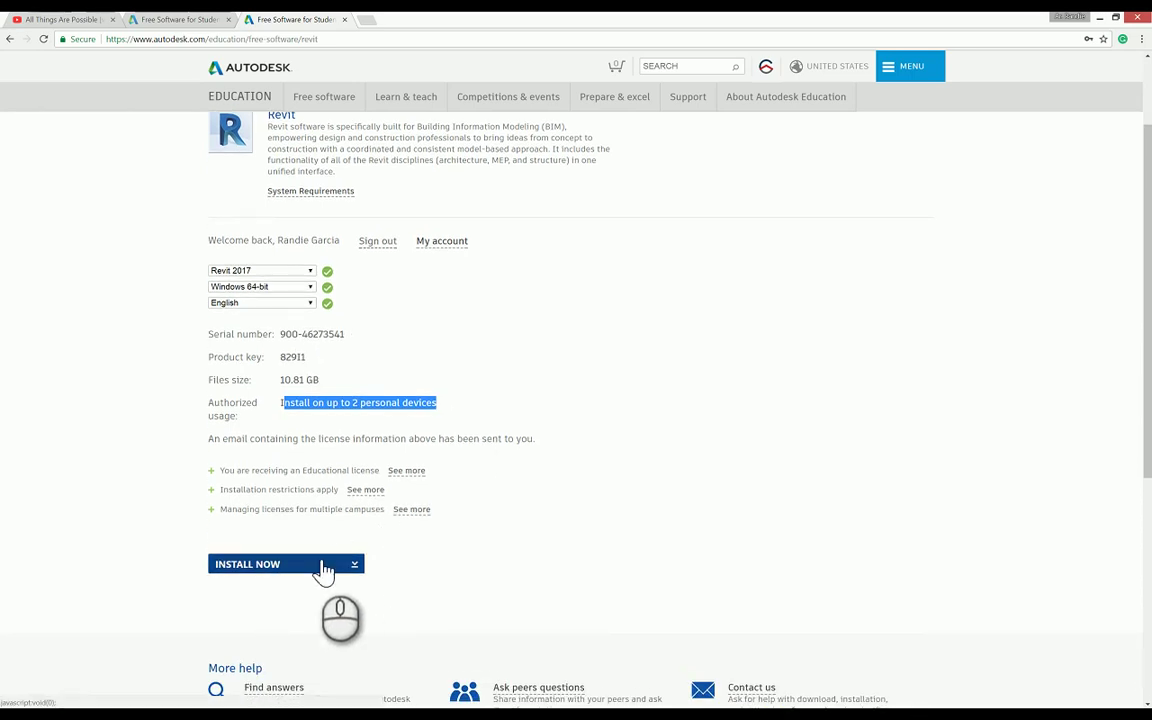
{"action": "left_click", "coordinate": [392, 470]}
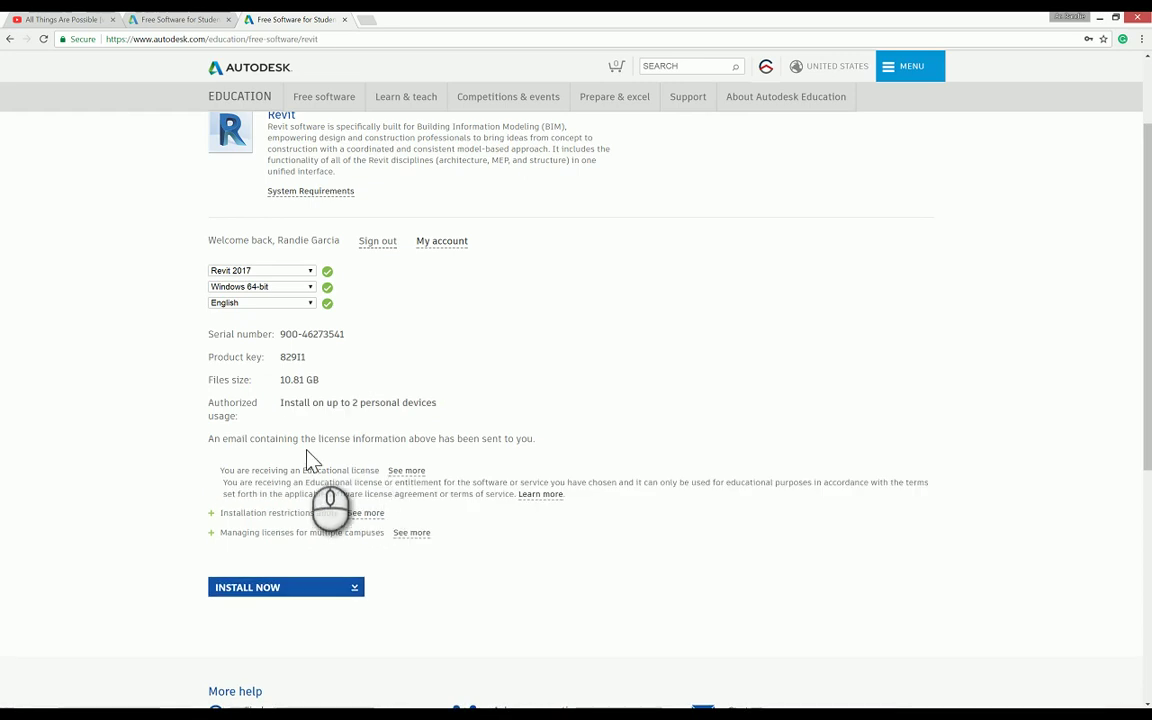
{"action": "scroll", "coordinate": [313, 460], "scroll_direction": "up", "scroll_amount": 2}
{"action": "scroll", "coordinate": [553, 424], "scroll_direction": "down", "scroll_amount": 1}
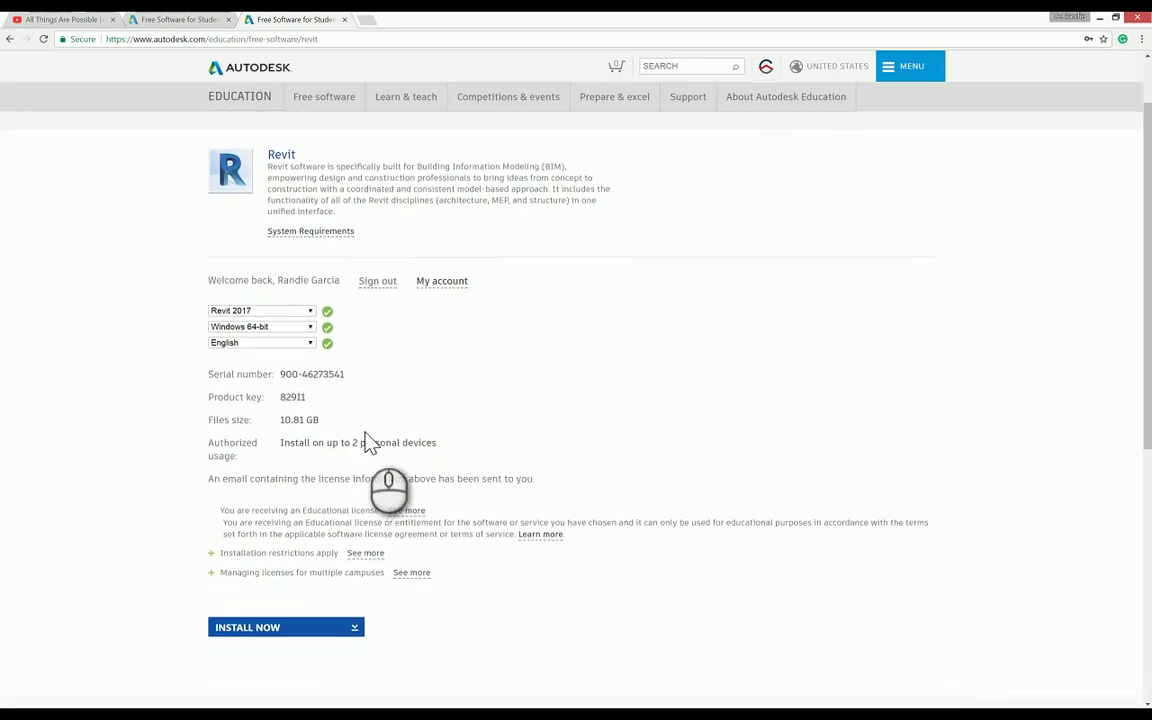
{"action": "scroll", "coordinate": [370, 445], "scroll_direction": "up", "scroll_amount": 1}
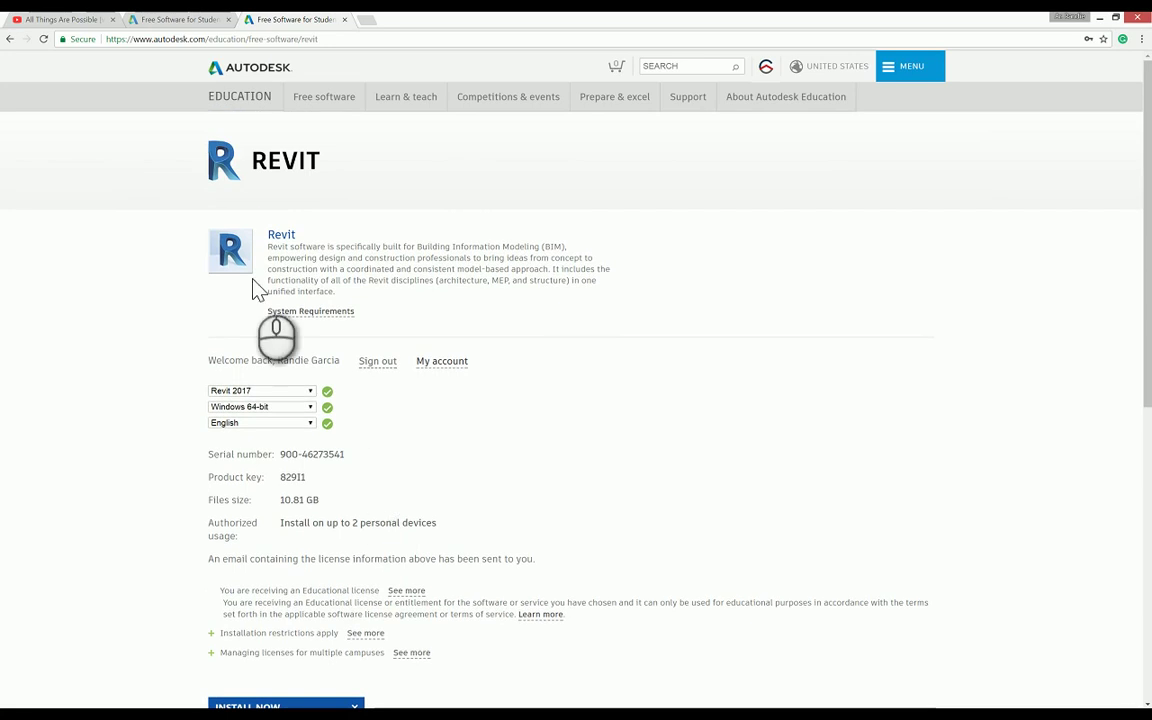
{"action": "scroll", "coordinate": [247, 312], "scroll_direction": "down", "scroll_amount": 1}
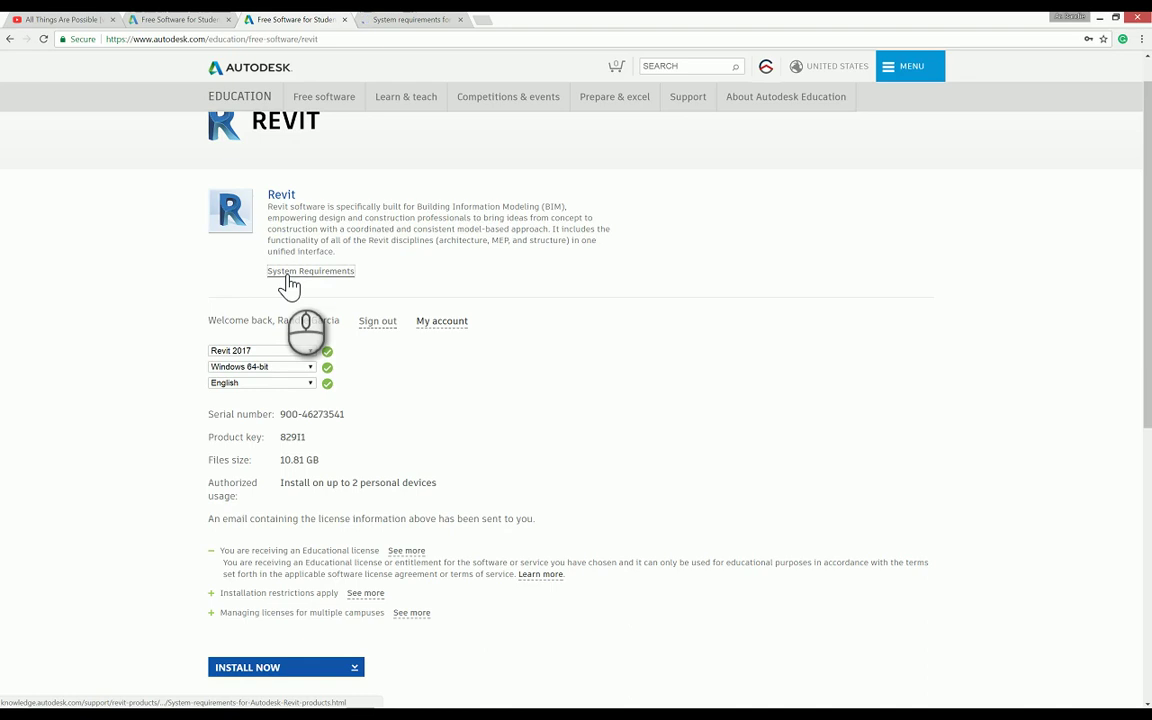
Step: In the System requirements tab, open the 'System requirements for Autodesk Revit 2017 products' article
{"action": "left_click", "coordinate": [406, 20]}
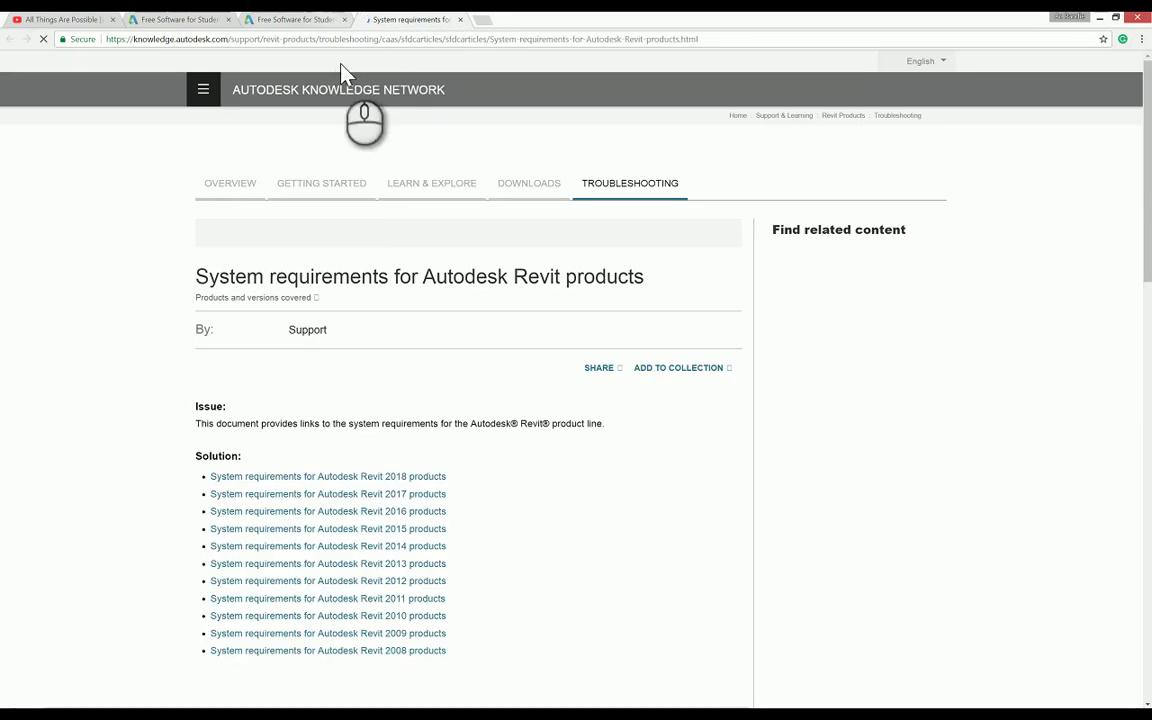
{"action": "scroll", "coordinate": [432, 290], "scroll_direction": "down", "scroll_amount": 1}
{"action": "scroll", "coordinate": [443, 316], "scroll_direction": "down", "scroll_amount": 1}
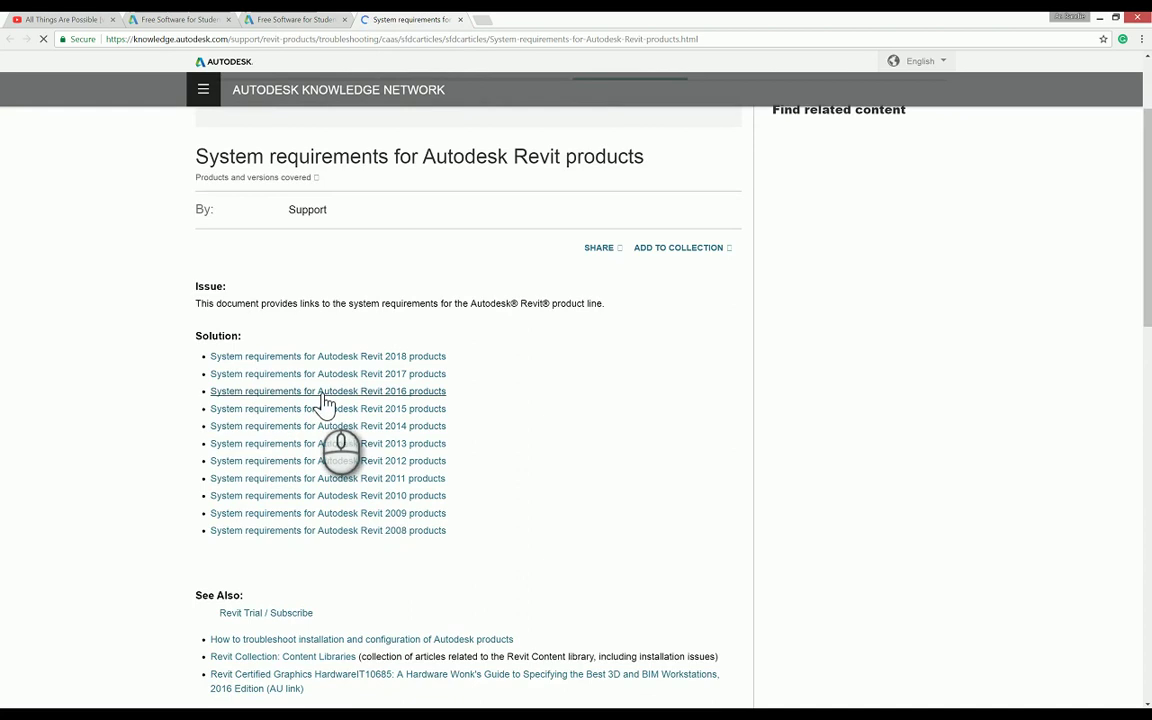
{"action": "scroll", "coordinate": [314, 388], "scroll_direction": "down", "scroll_amount": 2}
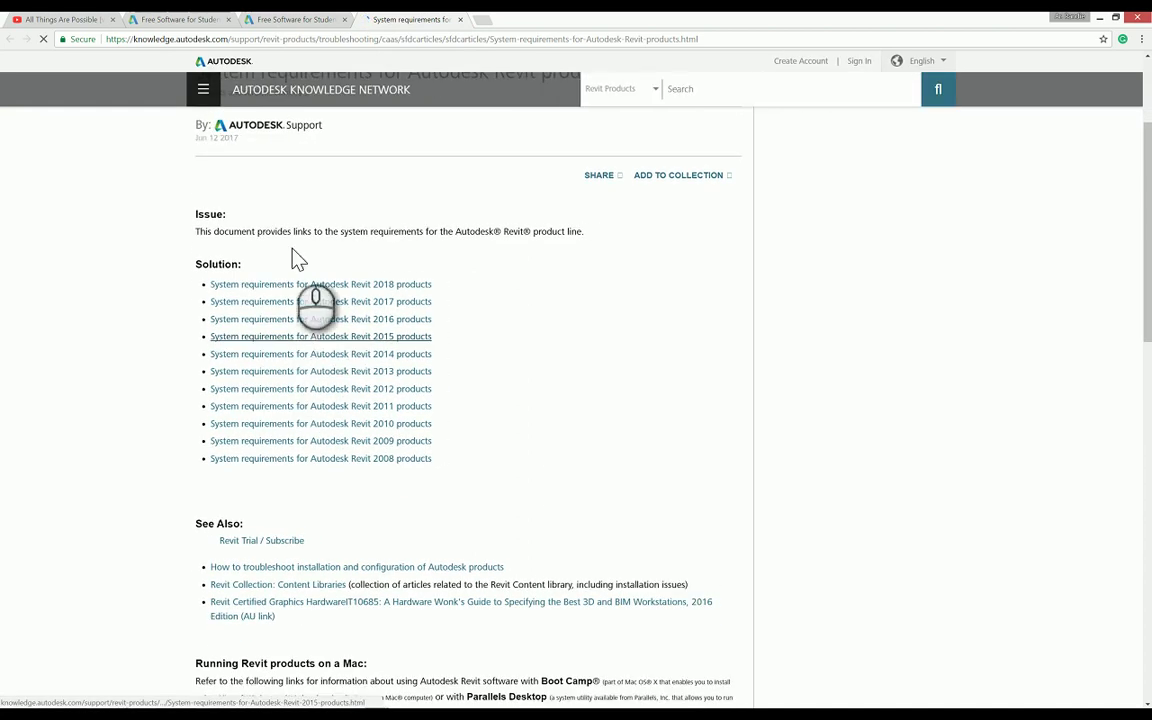
{"action": "left_click", "coordinate": [303, 306]}
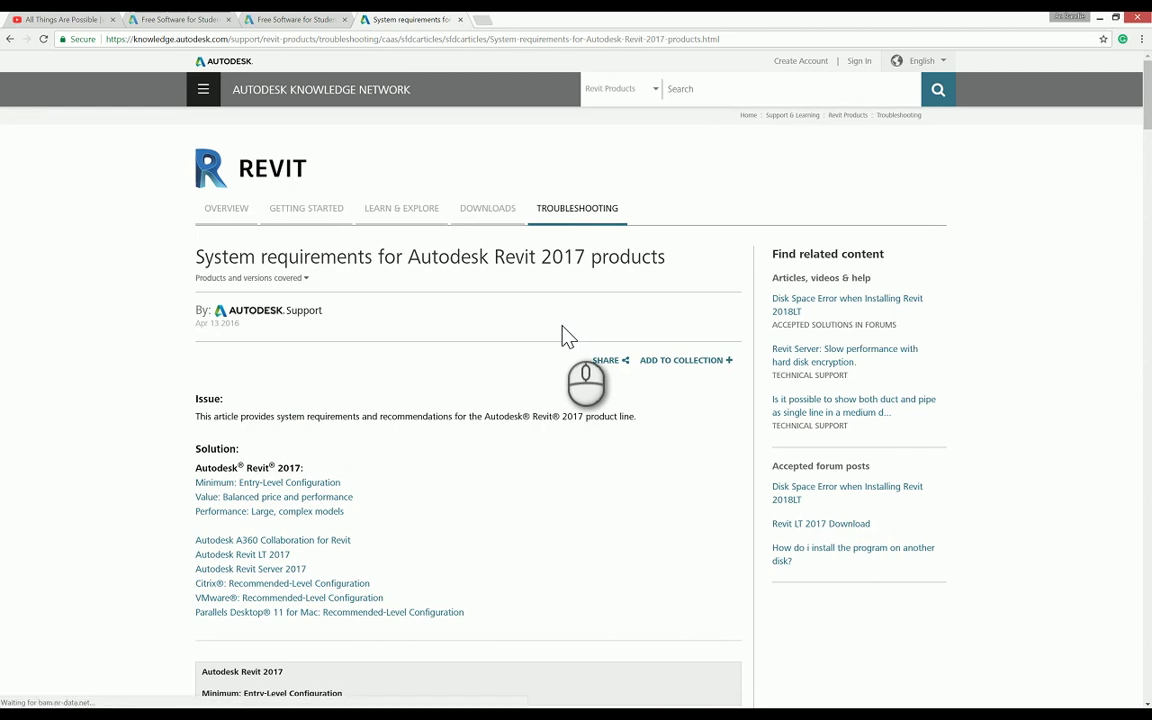
Step: Scroll through Revit 2017's Minimum (4 GB RAM) and Value (8 GB RAM) configuration tables
{"action": "scroll", "coordinate": [567, 335], "scroll_direction": "down", "scroll_amount": 1}
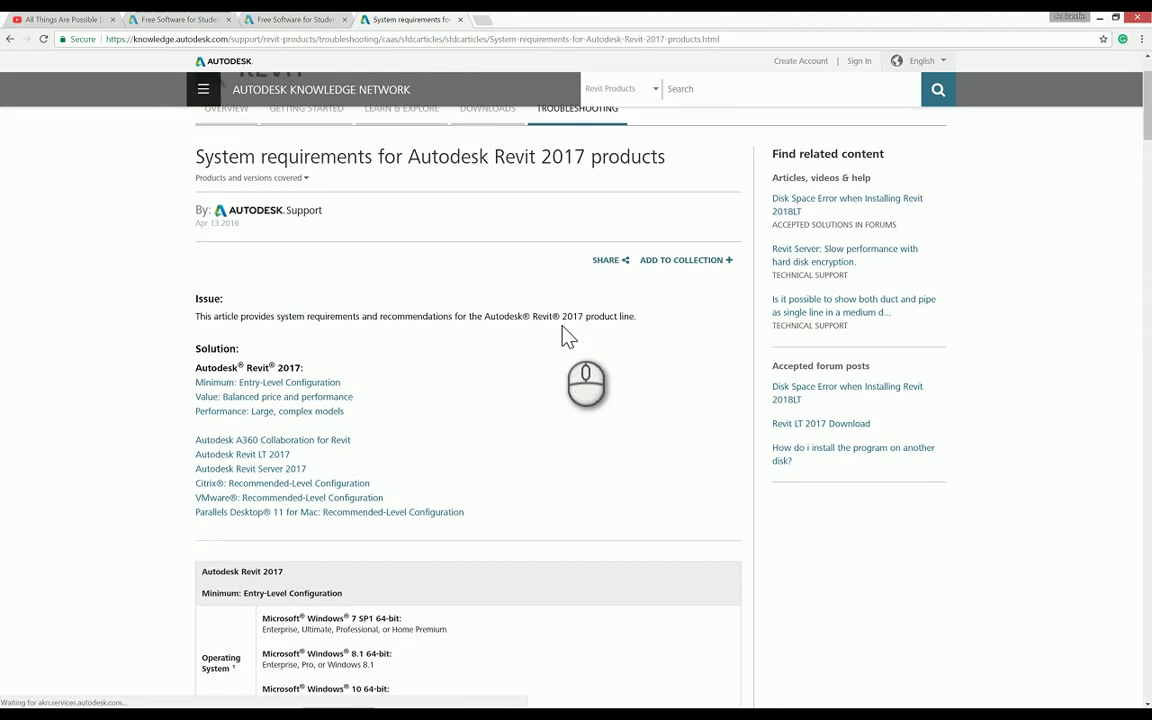
{"action": "scroll", "coordinate": [567, 335], "scroll_direction": "down", "scroll_amount": 3}
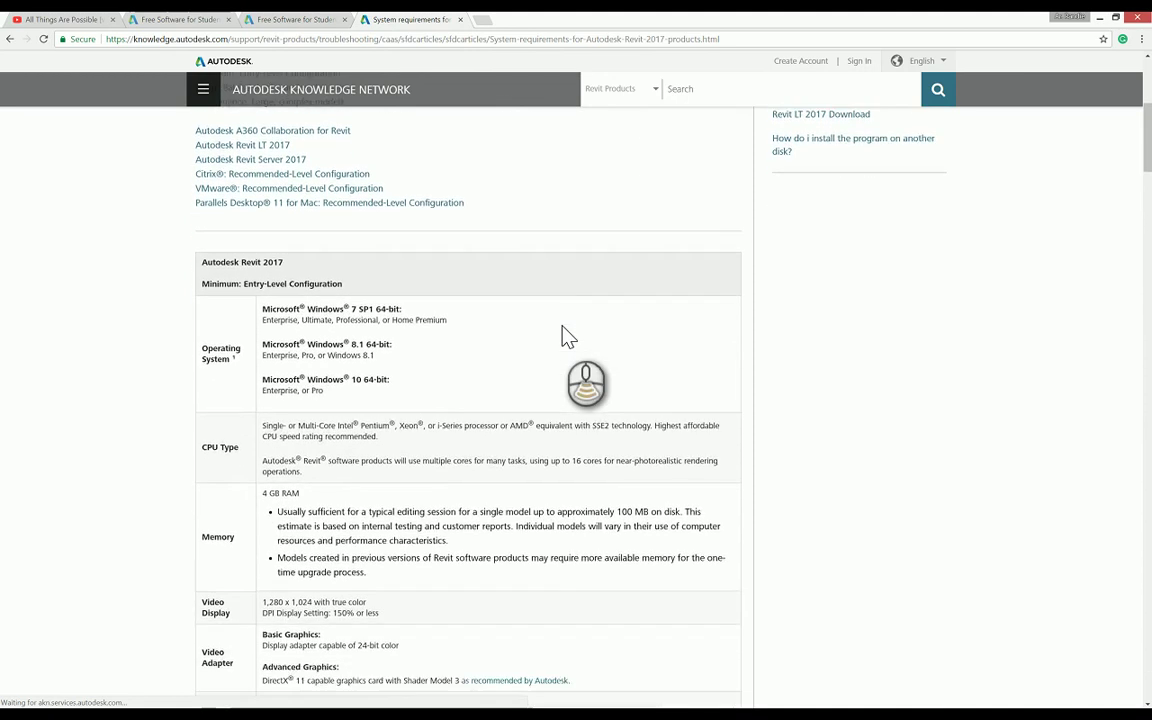
{"action": "scroll", "coordinate": [567, 335], "scroll_direction": "down", "scroll_amount": 2}
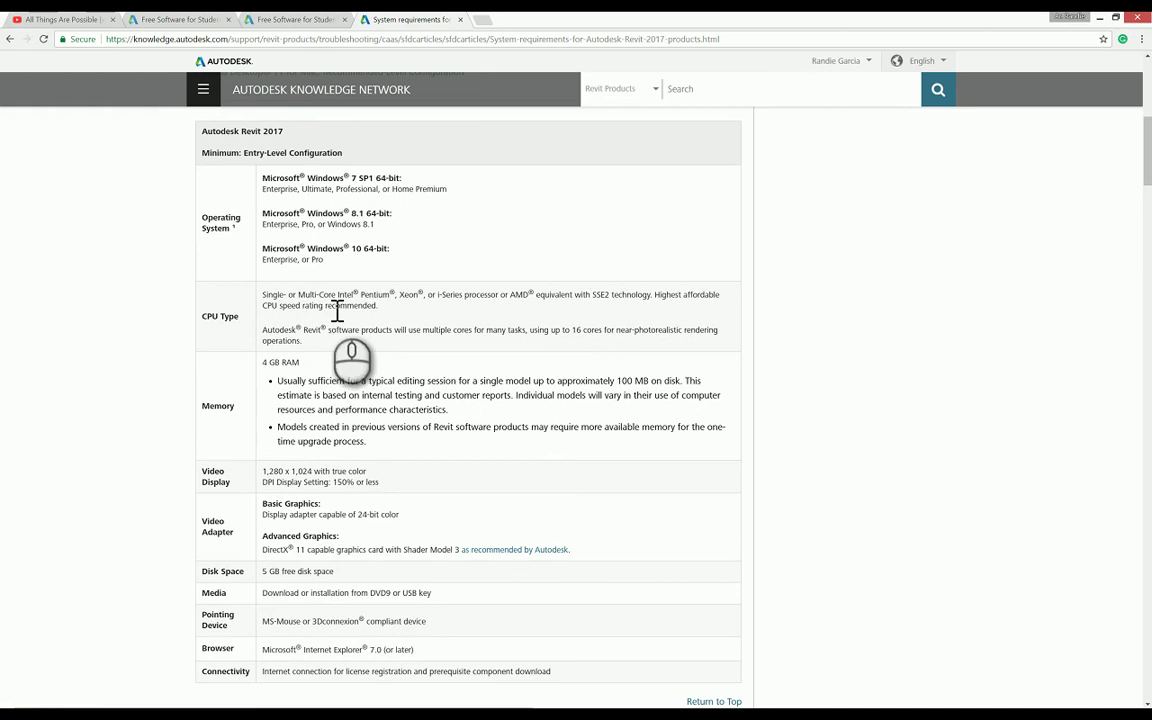
{"action": "scroll", "coordinate": [337, 311], "scroll_direction": "down", "scroll_amount": 1}
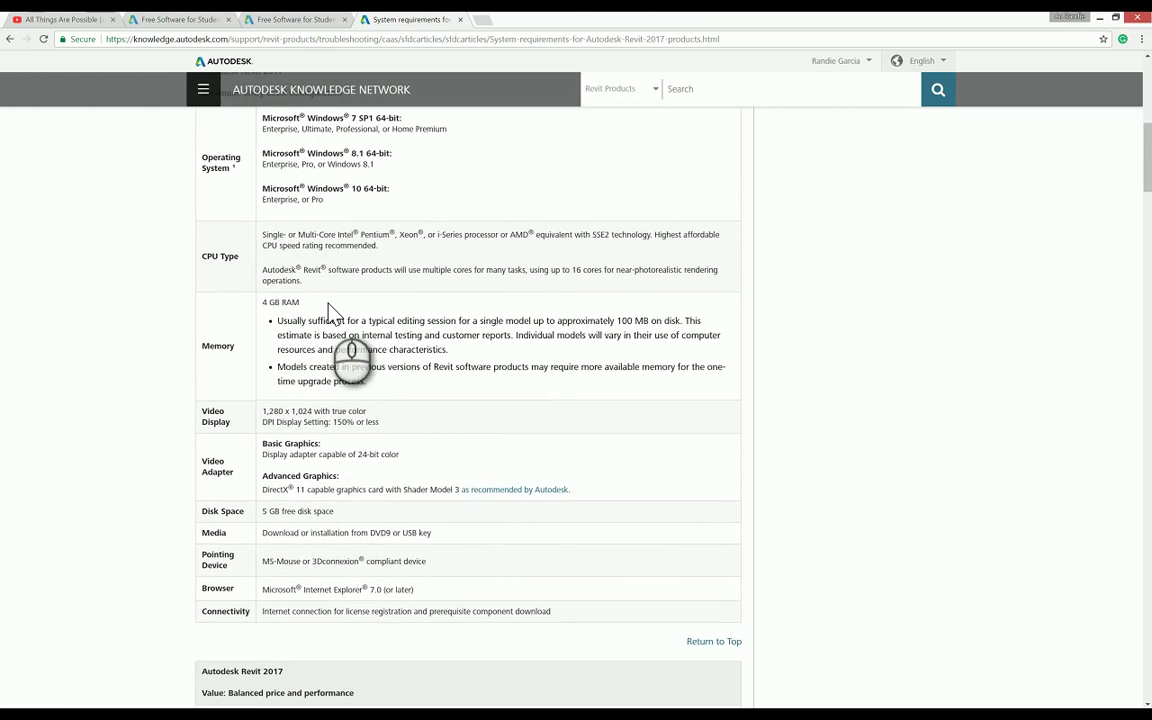
{"action": "scroll", "coordinate": [333, 311], "scroll_direction": "down", "scroll_amount": 4}
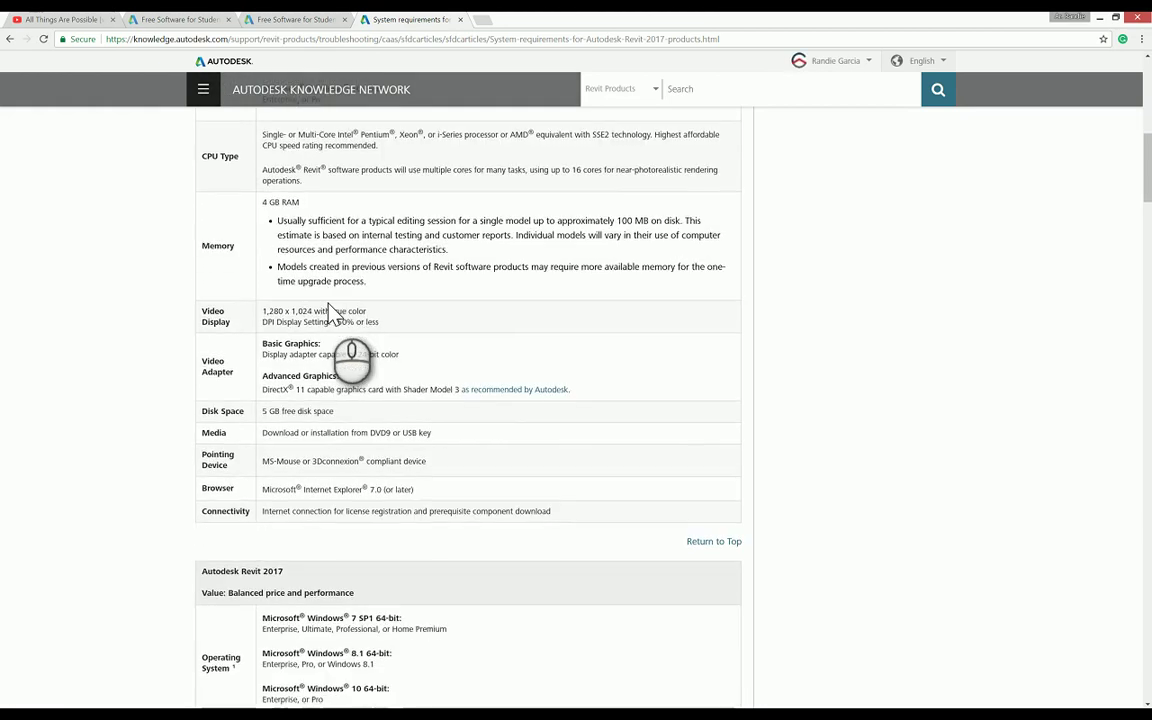
{"action": "scroll", "coordinate": [333, 311], "scroll_direction": "down", "scroll_amount": 4}
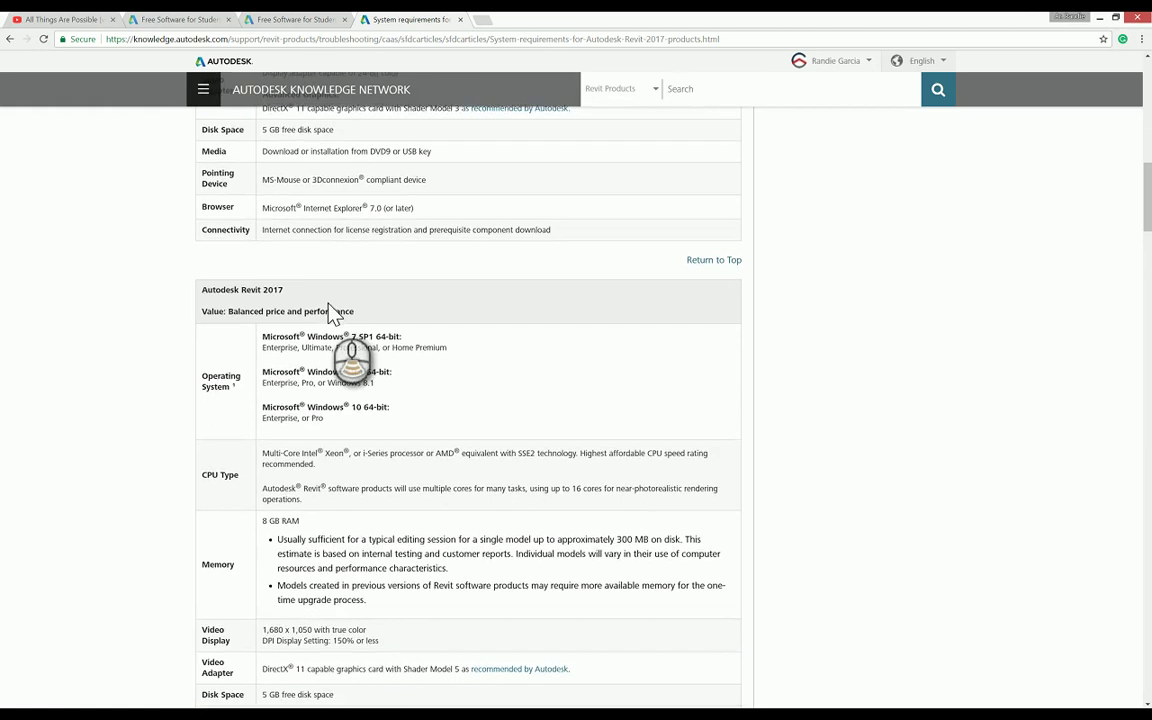
{"action": "scroll", "coordinate": [422, 312], "scroll_direction": "down", "scroll_amount": 1}
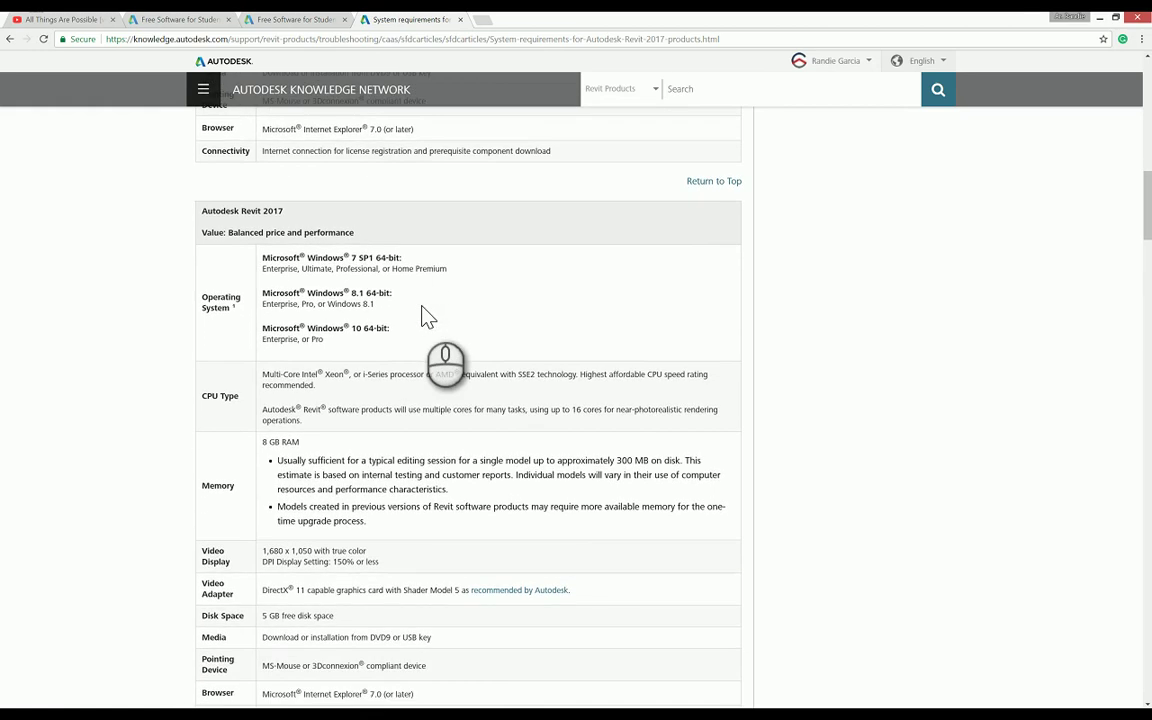
{"action": "scroll", "coordinate": [393, 295], "scroll_direction": "down", "scroll_amount": 2}
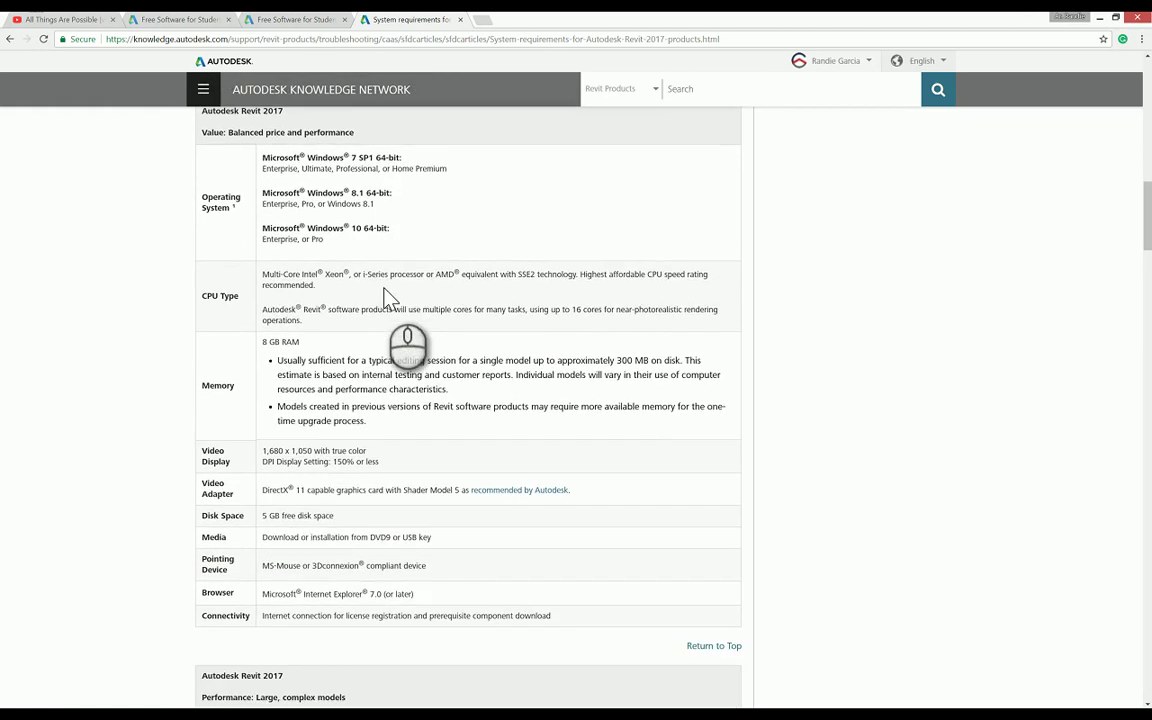
{"action": "scroll", "coordinate": [334, 314], "scroll_direction": "up", "scroll_amount": 1}
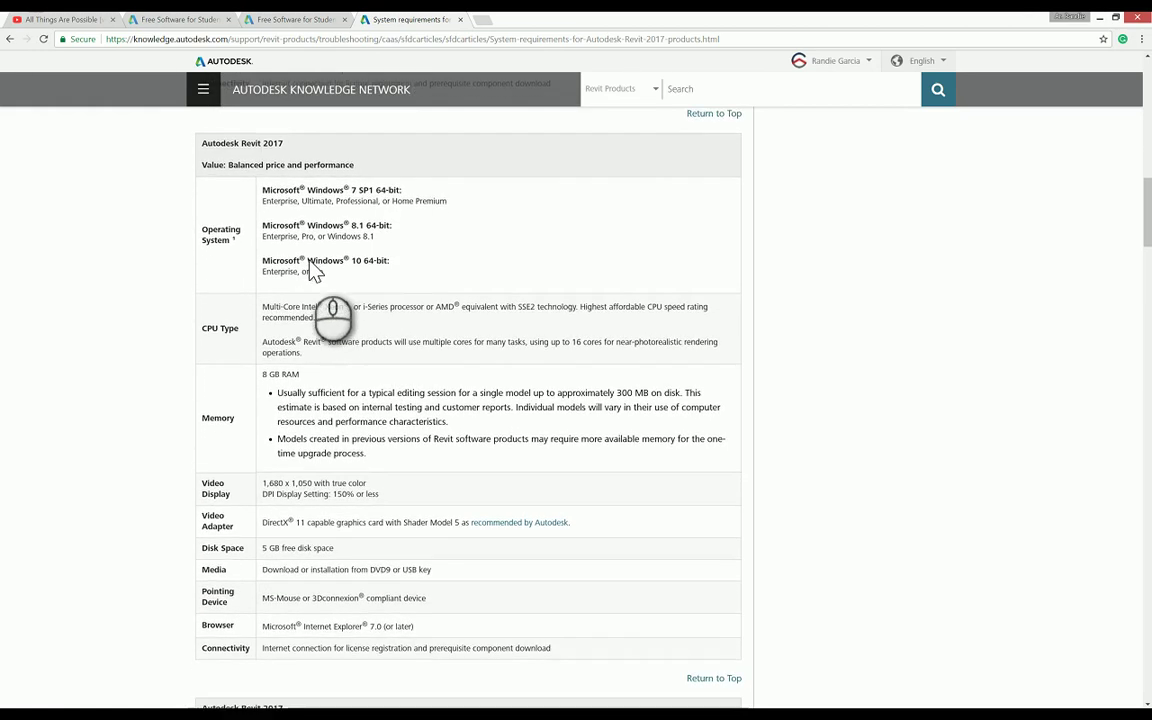
{"action": "scroll", "coordinate": [290, 330], "scroll_direction": "down", "scroll_amount": 1}
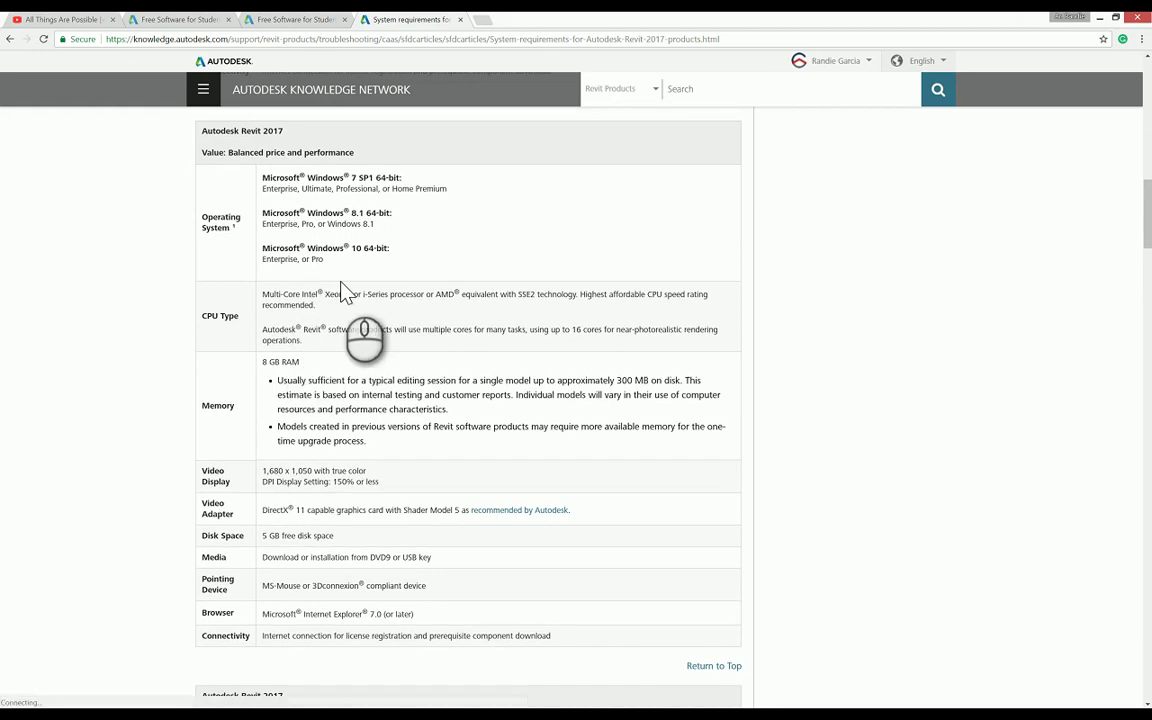
{"action": "scroll", "coordinate": [340, 290], "scroll_direction": "down", "scroll_amount": 4}
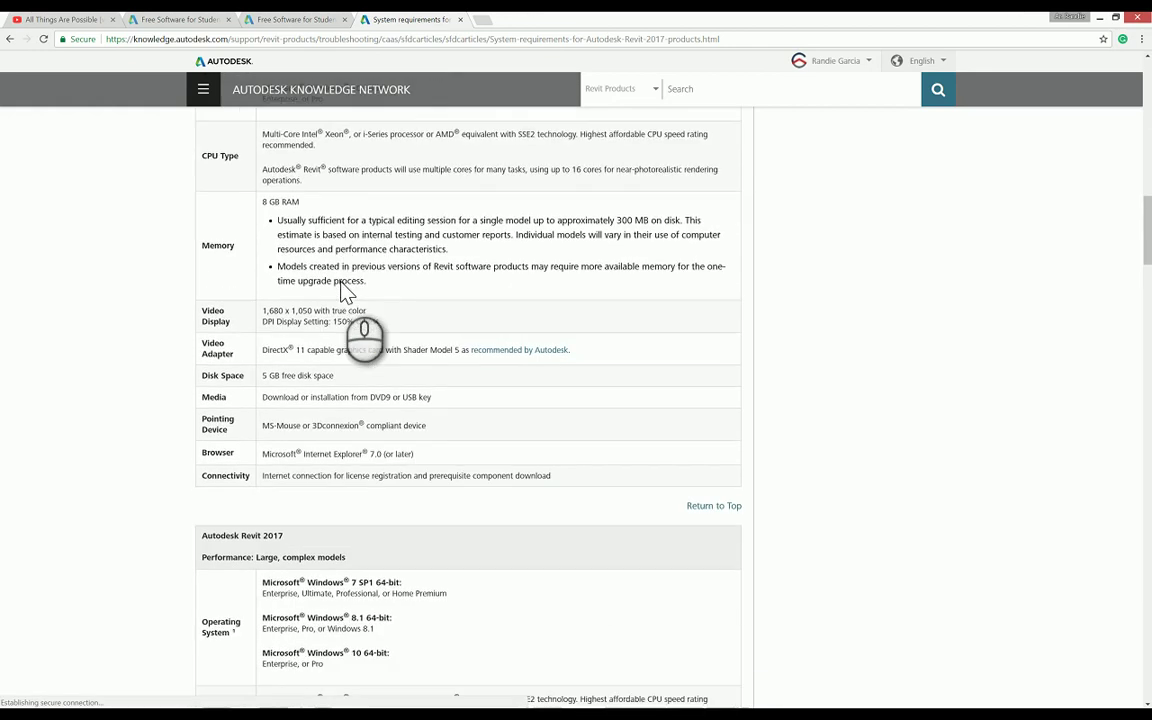
{"action": "scroll", "coordinate": [340, 290], "scroll_direction": "down", "scroll_amount": 6}
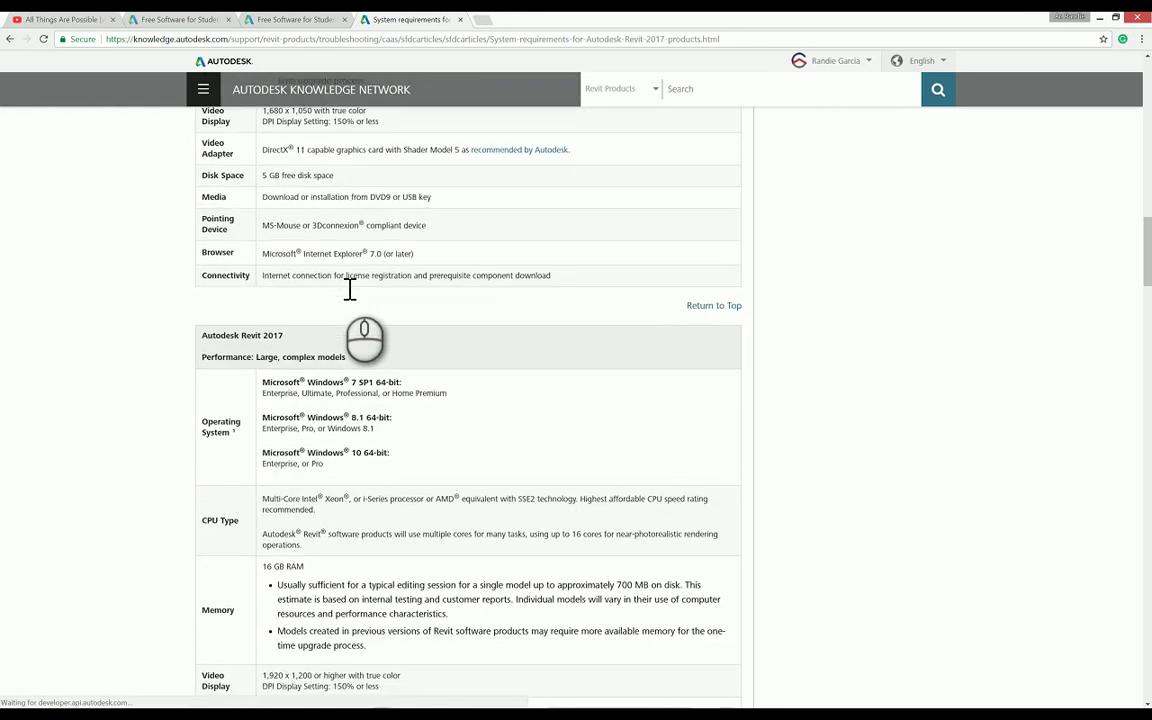
{"action": "scroll", "coordinate": [240, 288], "scroll_direction": "down", "scroll_amount": 1}
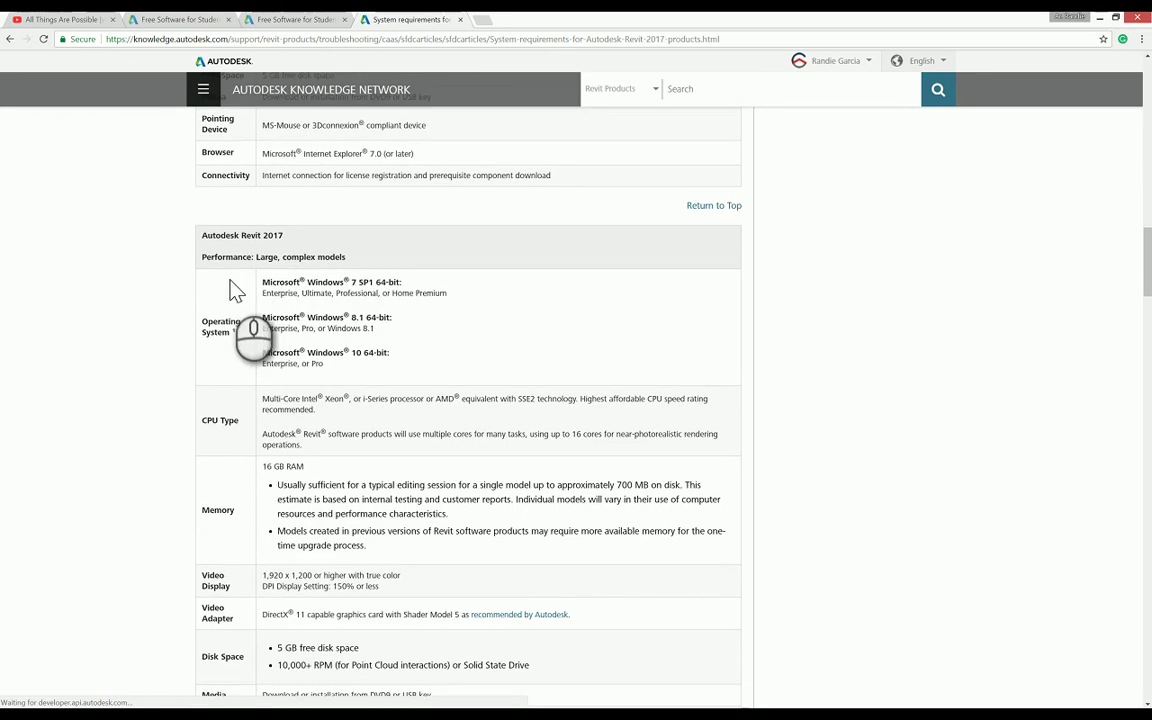
{"action": "scroll", "coordinate": [359, 304], "scroll_direction": "down", "scroll_amount": 1}
{"action": "scroll", "coordinate": [359, 304], "scroll_direction": "up", "scroll_amount": 2}
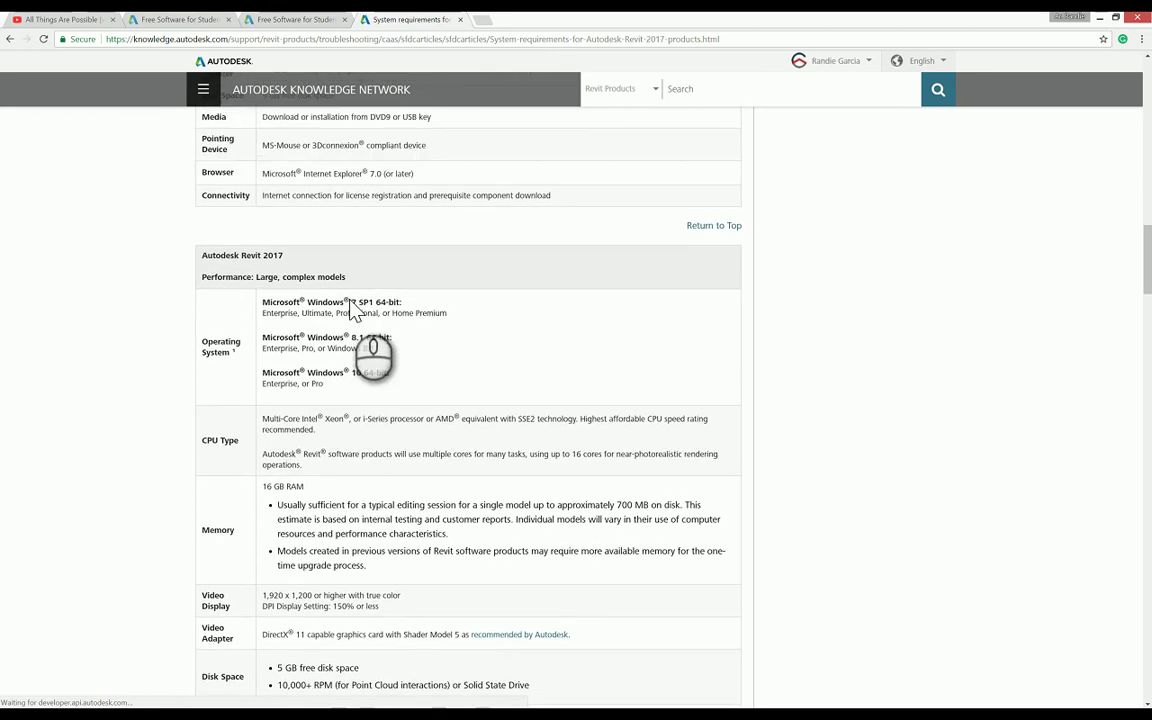
{"action": "scroll", "coordinate": [359, 306], "scroll_direction": "down", "scroll_amount": 3}
{"action": "scroll", "coordinate": [359, 306], "scroll_direction": "down", "scroll_amount": 1}
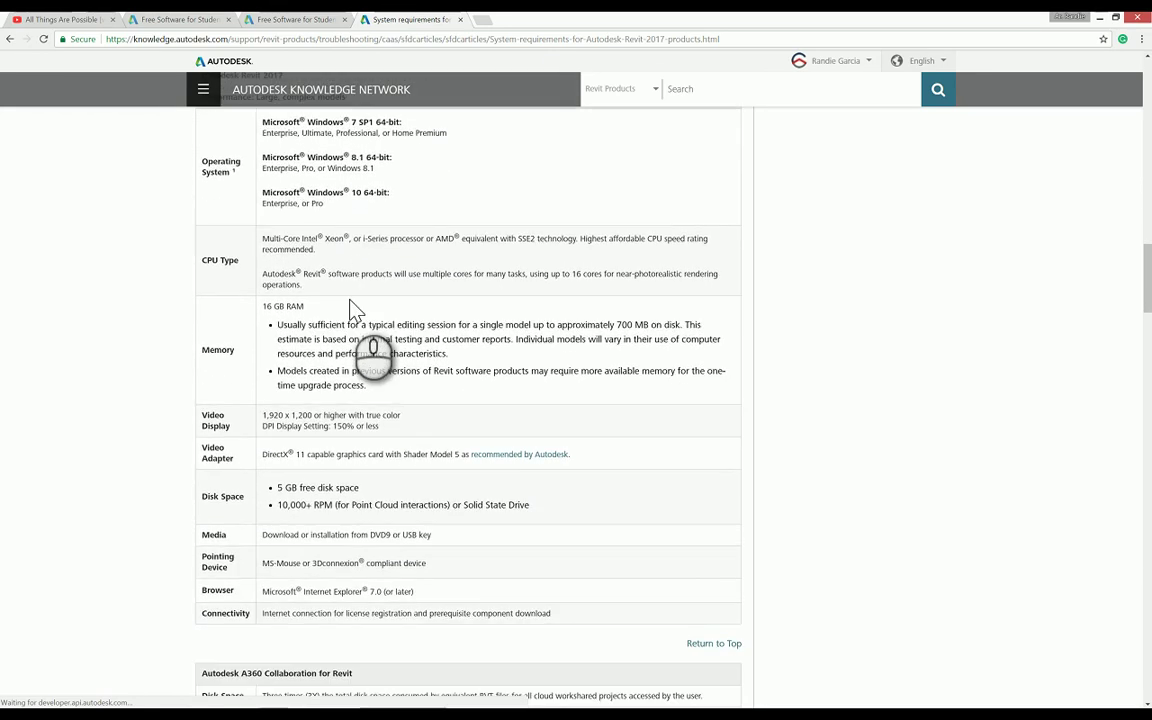
{"action": "scroll", "coordinate": [352, 307], "scroll_direction": "down", "scroll_amount": 1}
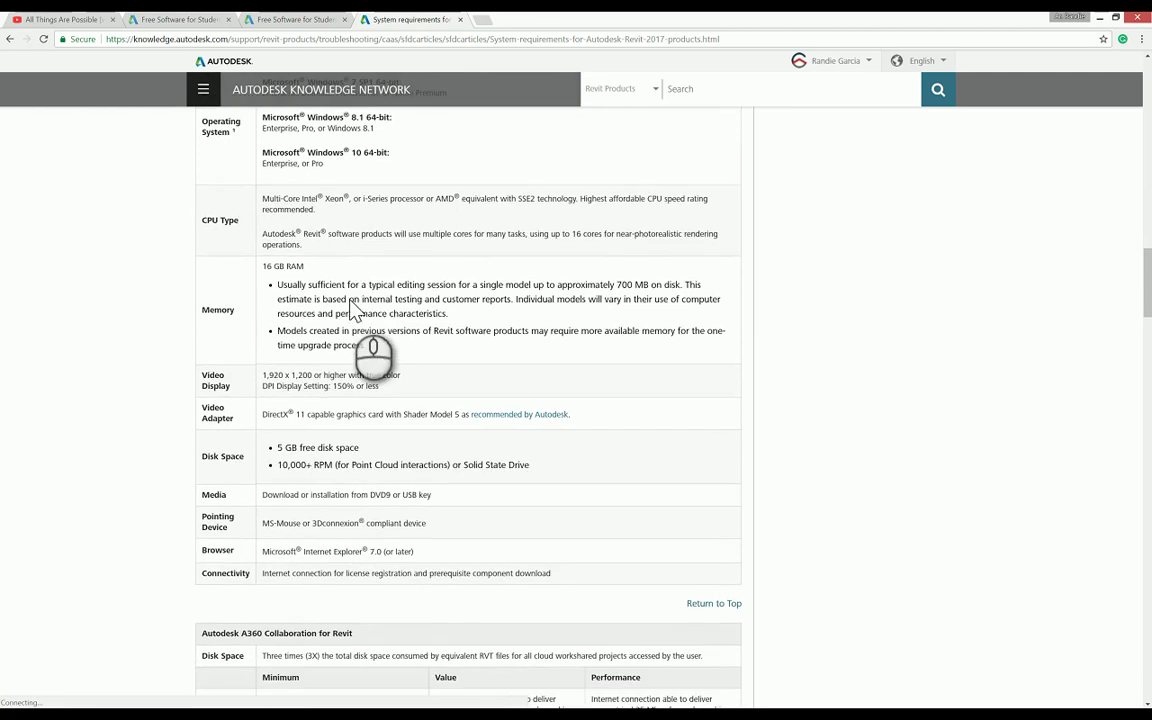
{"action": "scroll", "coordinate": [352, 307], "scroll_direction": "up", "scroll_amount": 2}
{"action": "scroll", "coordinate": [358, 305], "scroll_direction": "up", "scroll_amount": 8}
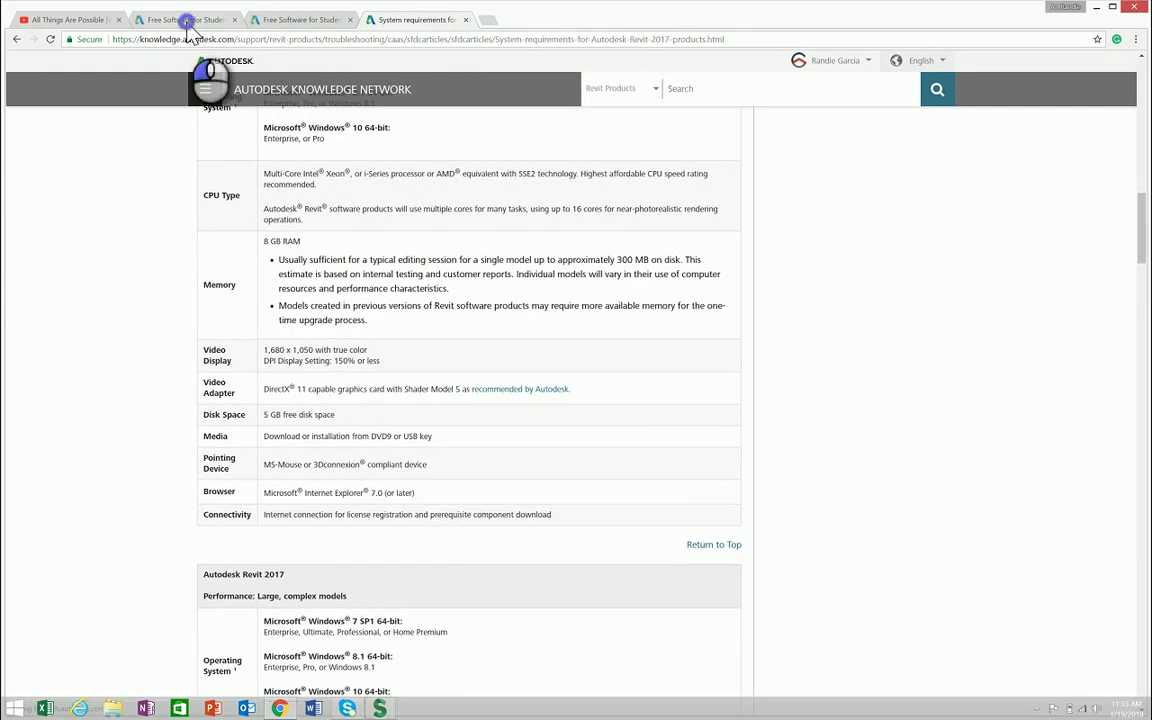
Step: Return to the tab showing the Revit 2017 serial number, product key and INSTALL NOW
{"action": "left_click", "coordinate": [186, 20]}
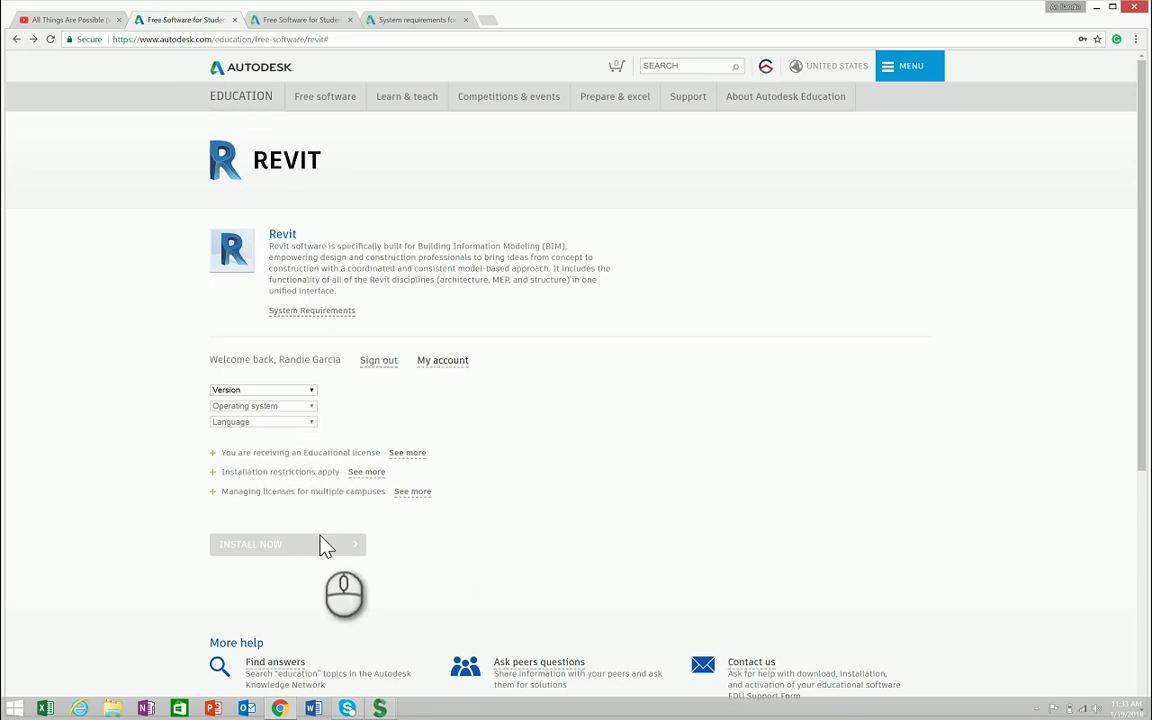
{"action": "left_click", "coordinate": [295, 19]}
{"action": "scroll", "coordinate": [365, 420], "scroll_direction": "down", "scroll_amount": 1}
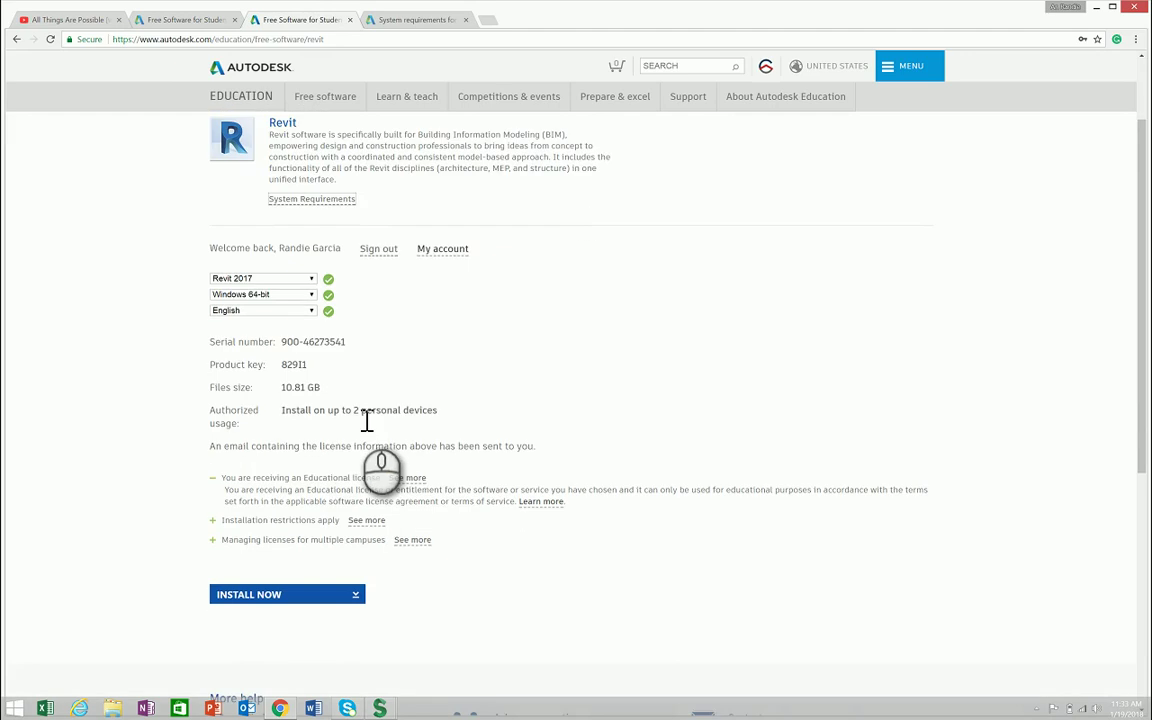
{"action": "scroll", "coordinate": [365, 530], "scroll_direction": "up", "scroll_amount": 1}
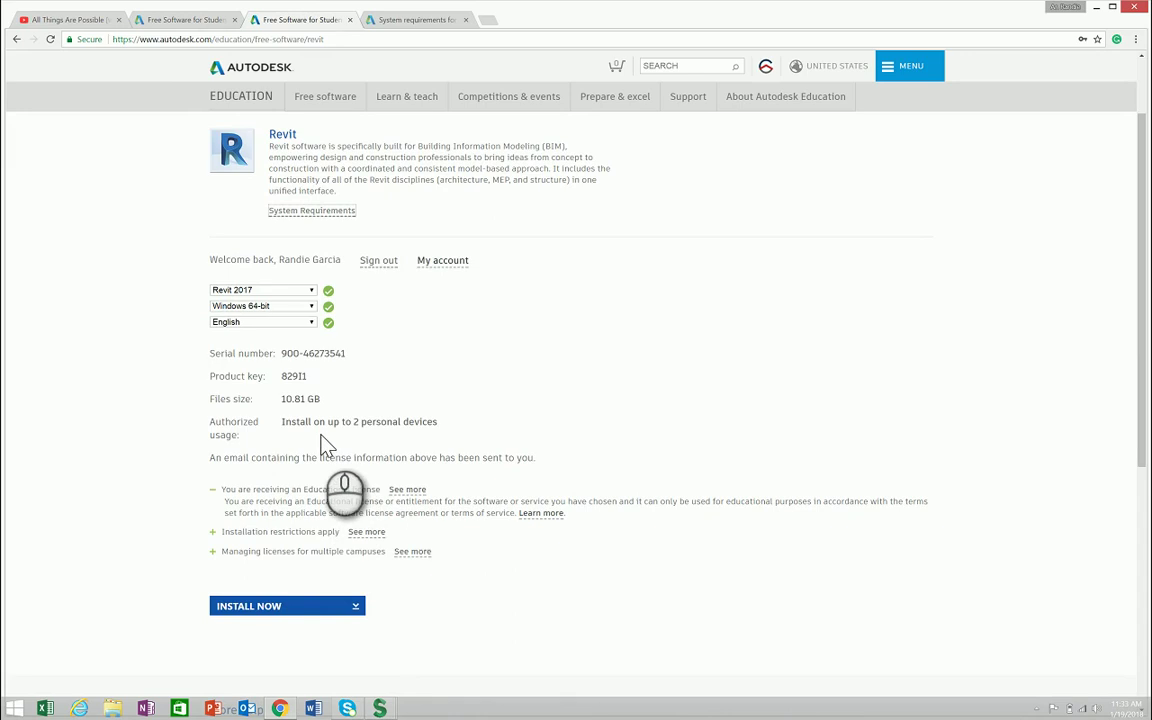
{"action": "scroll", "coordinate": [323, 443], "scroll_direction": "up", "scroll_amount": 1}
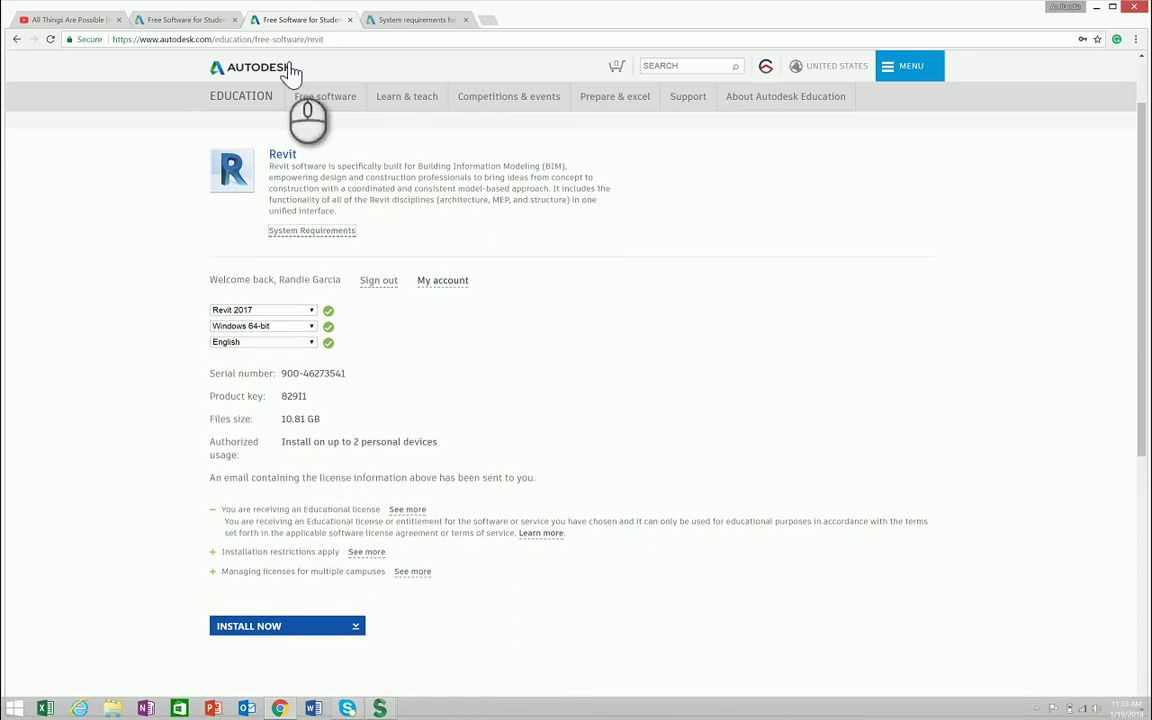
{"action": "mouse_move", "coordinate": [380, 708]}
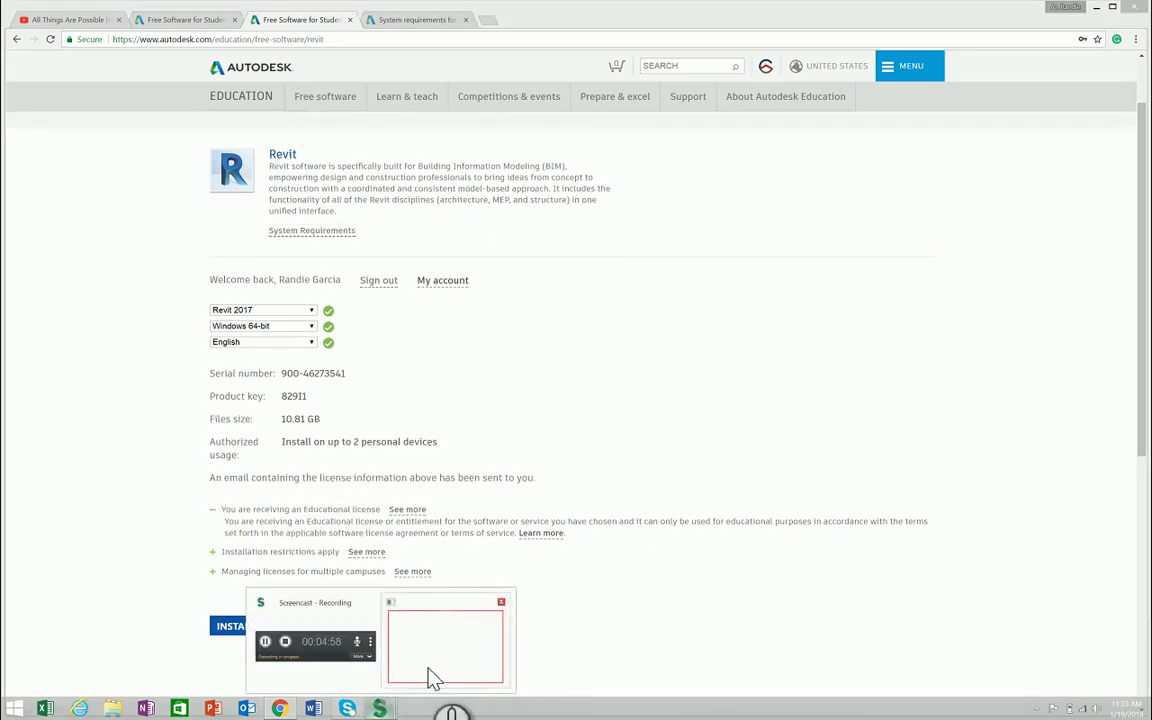